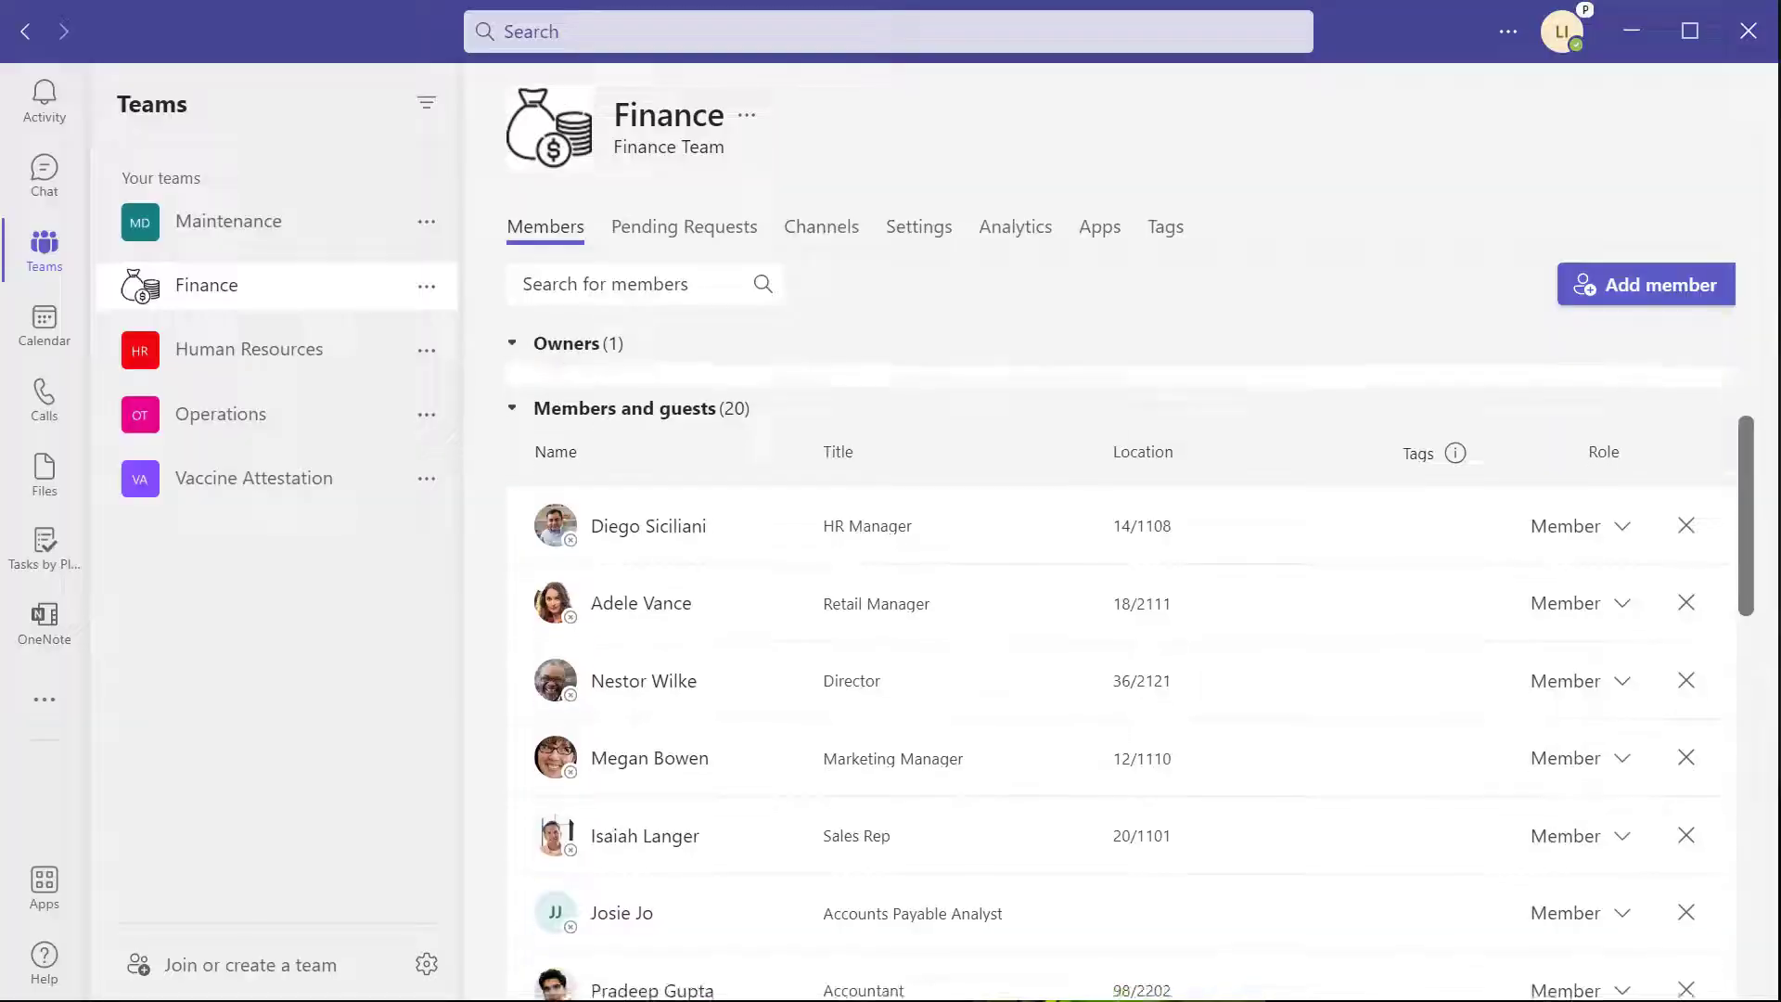
scroll(1112, 704, down, 2)
scroll(1113, 705, down, 3)
scroll(1113, 705, down, 3)
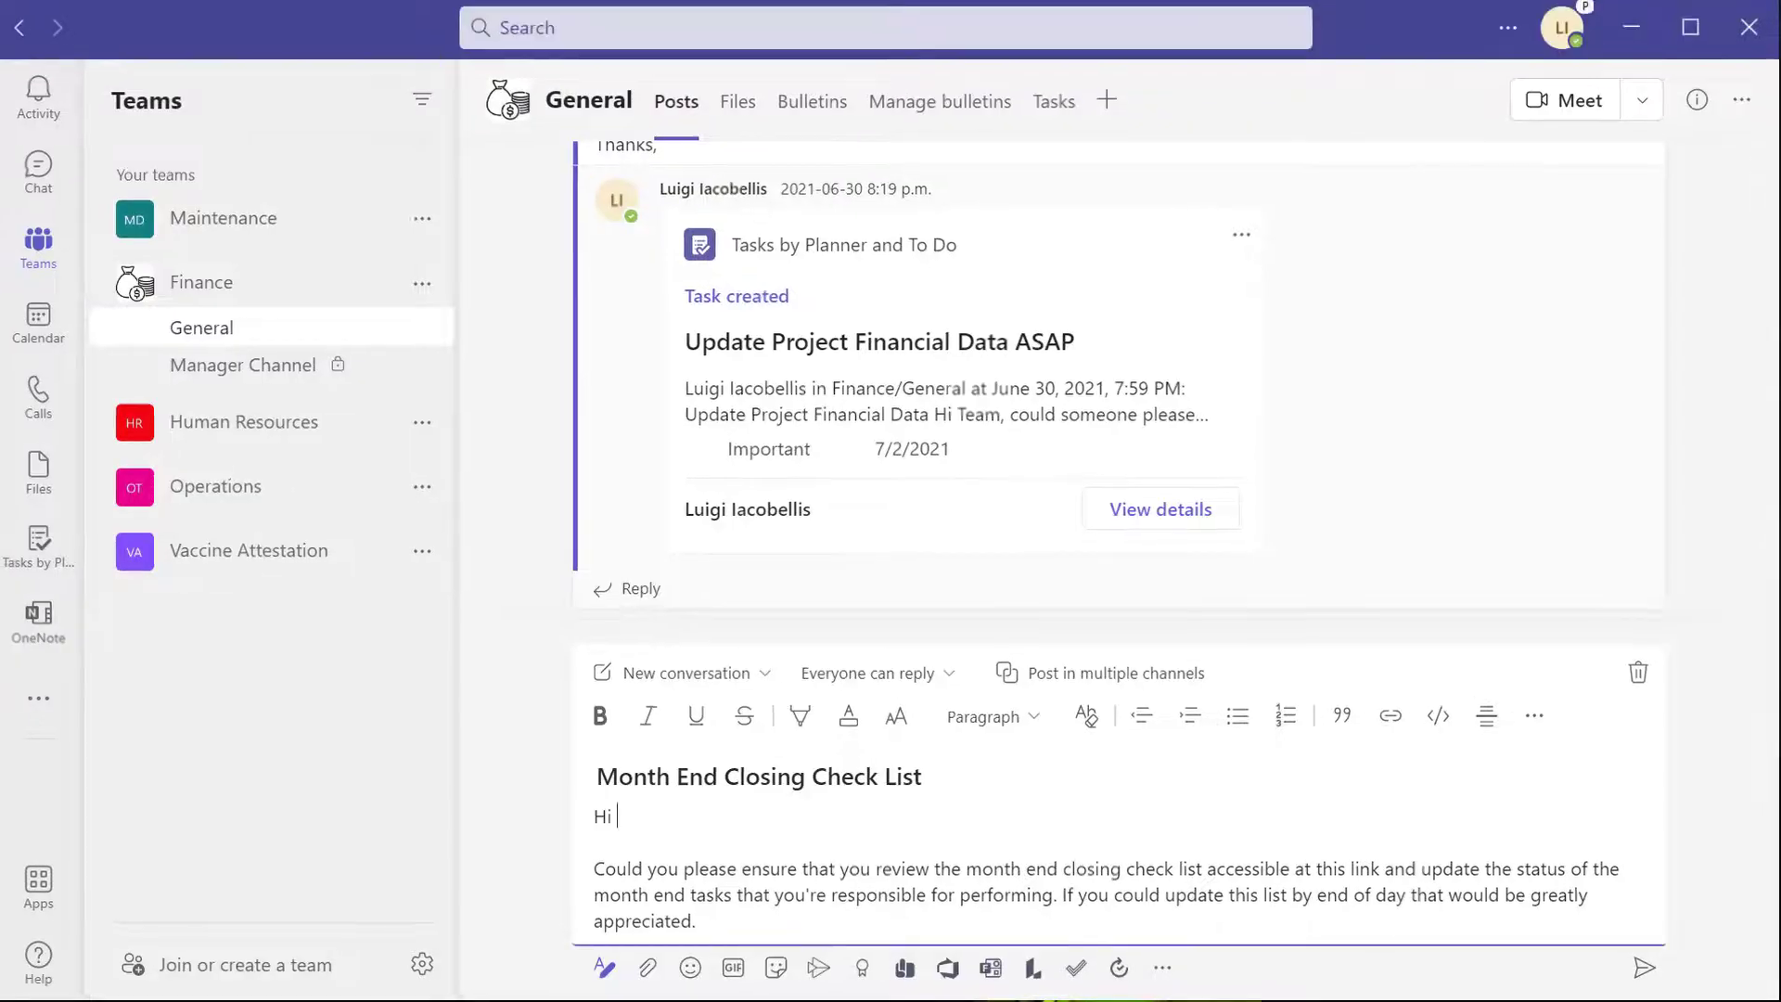
text(@Diego)
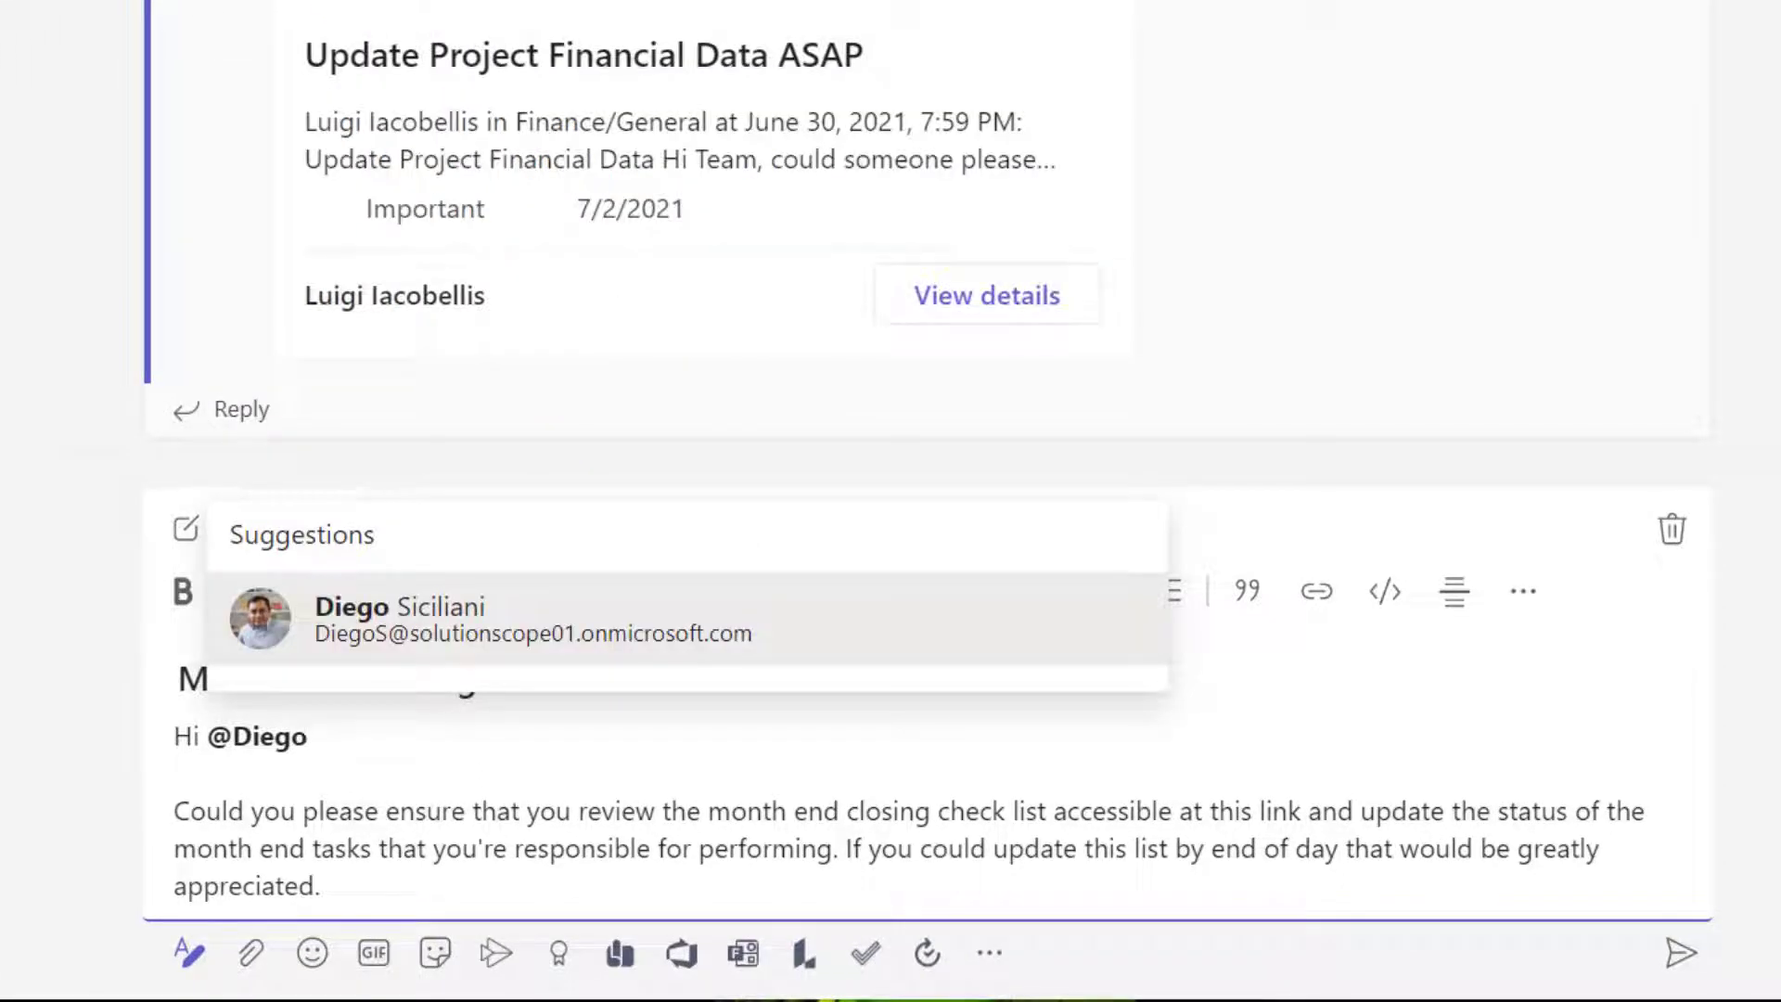
key(Return)
text(, )
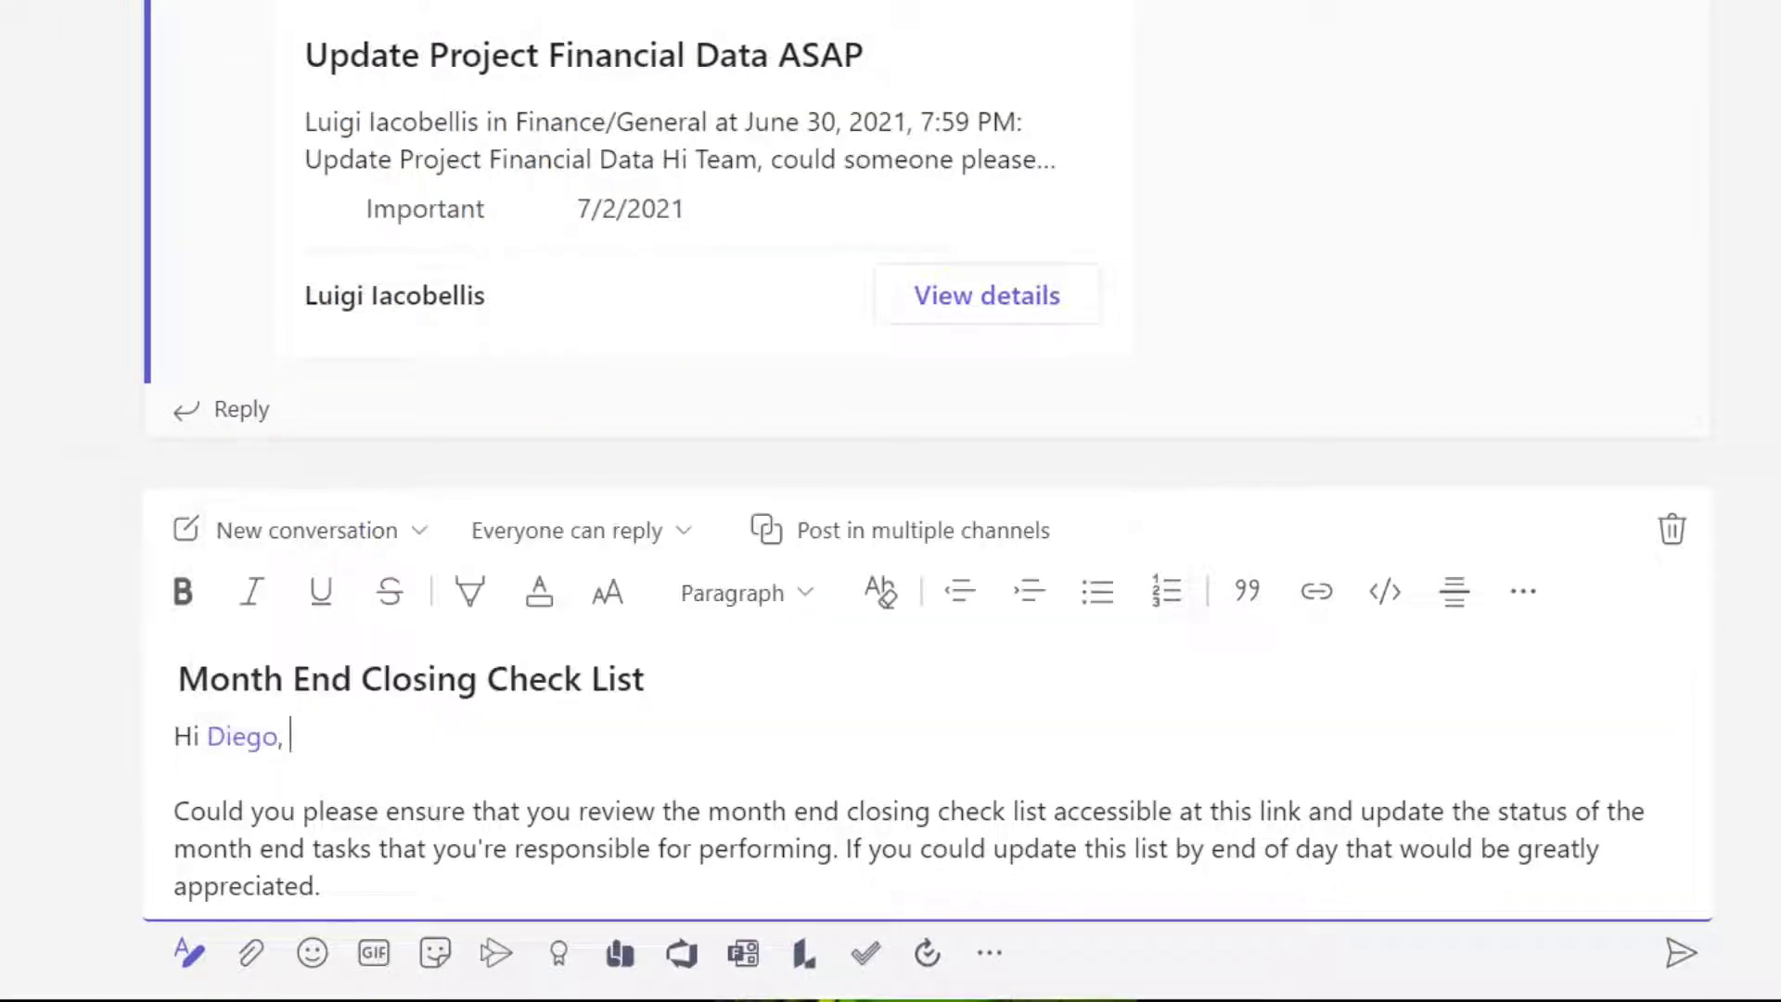
text(@Joni)
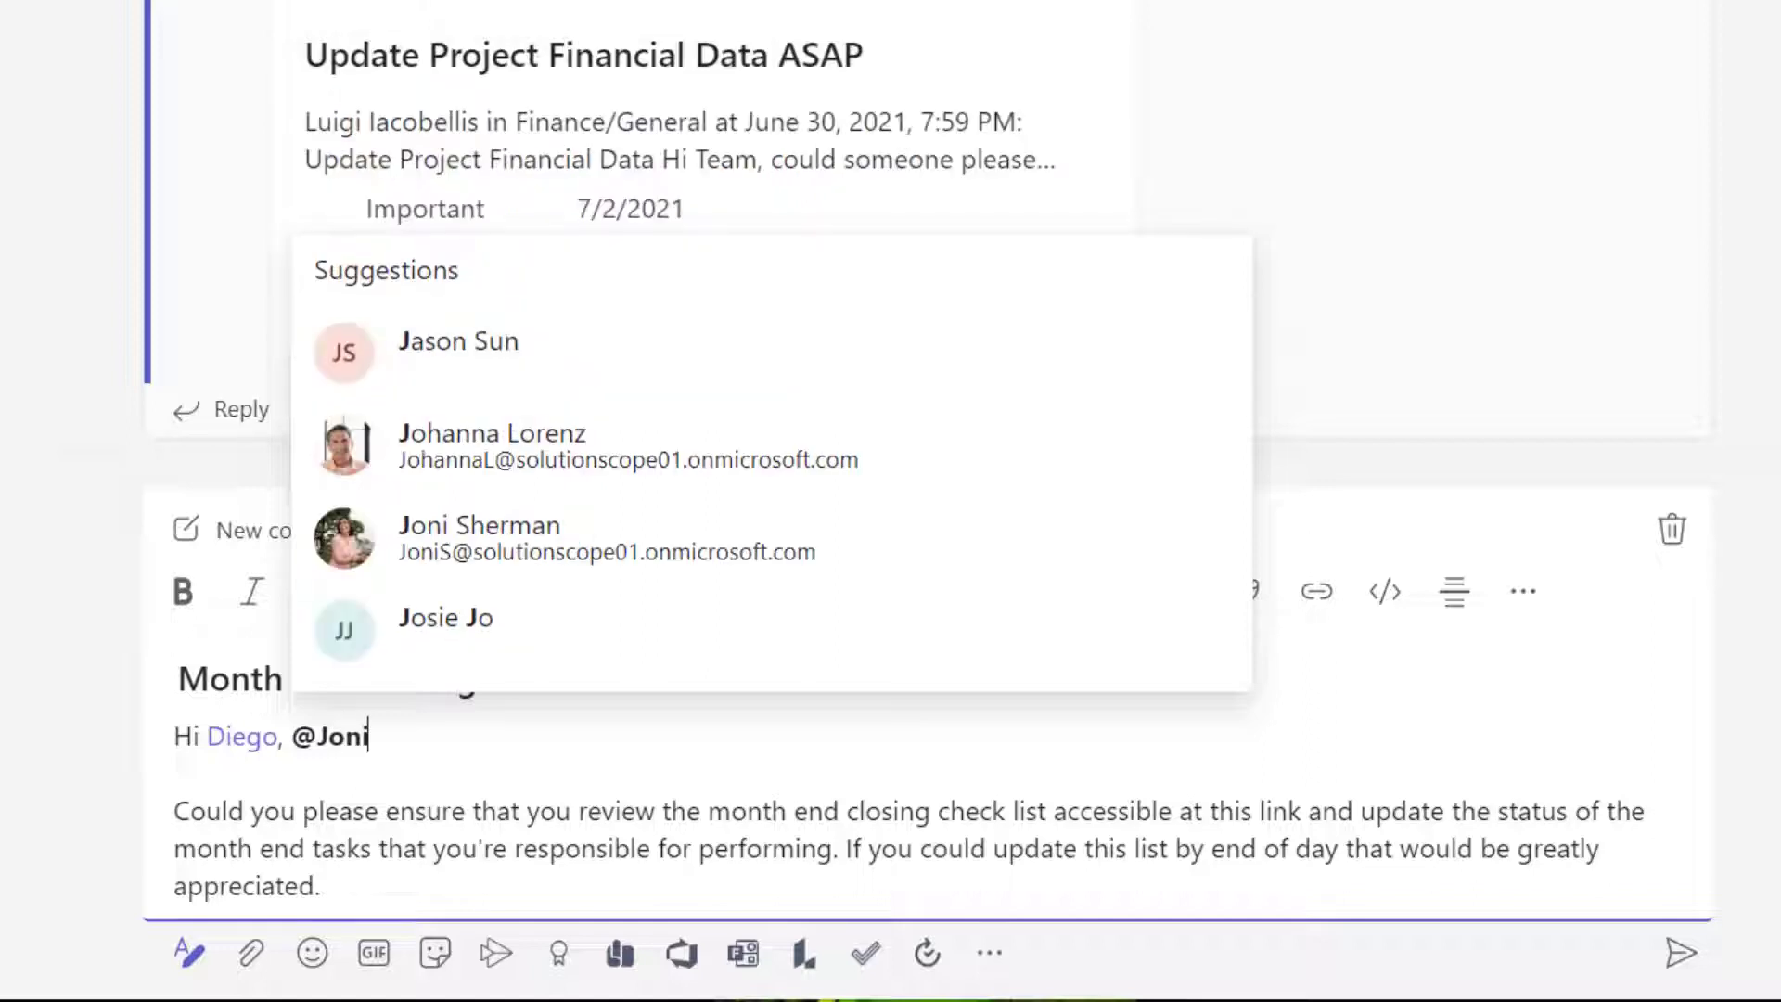
key(Return)
key(BackSpace)
text(,)
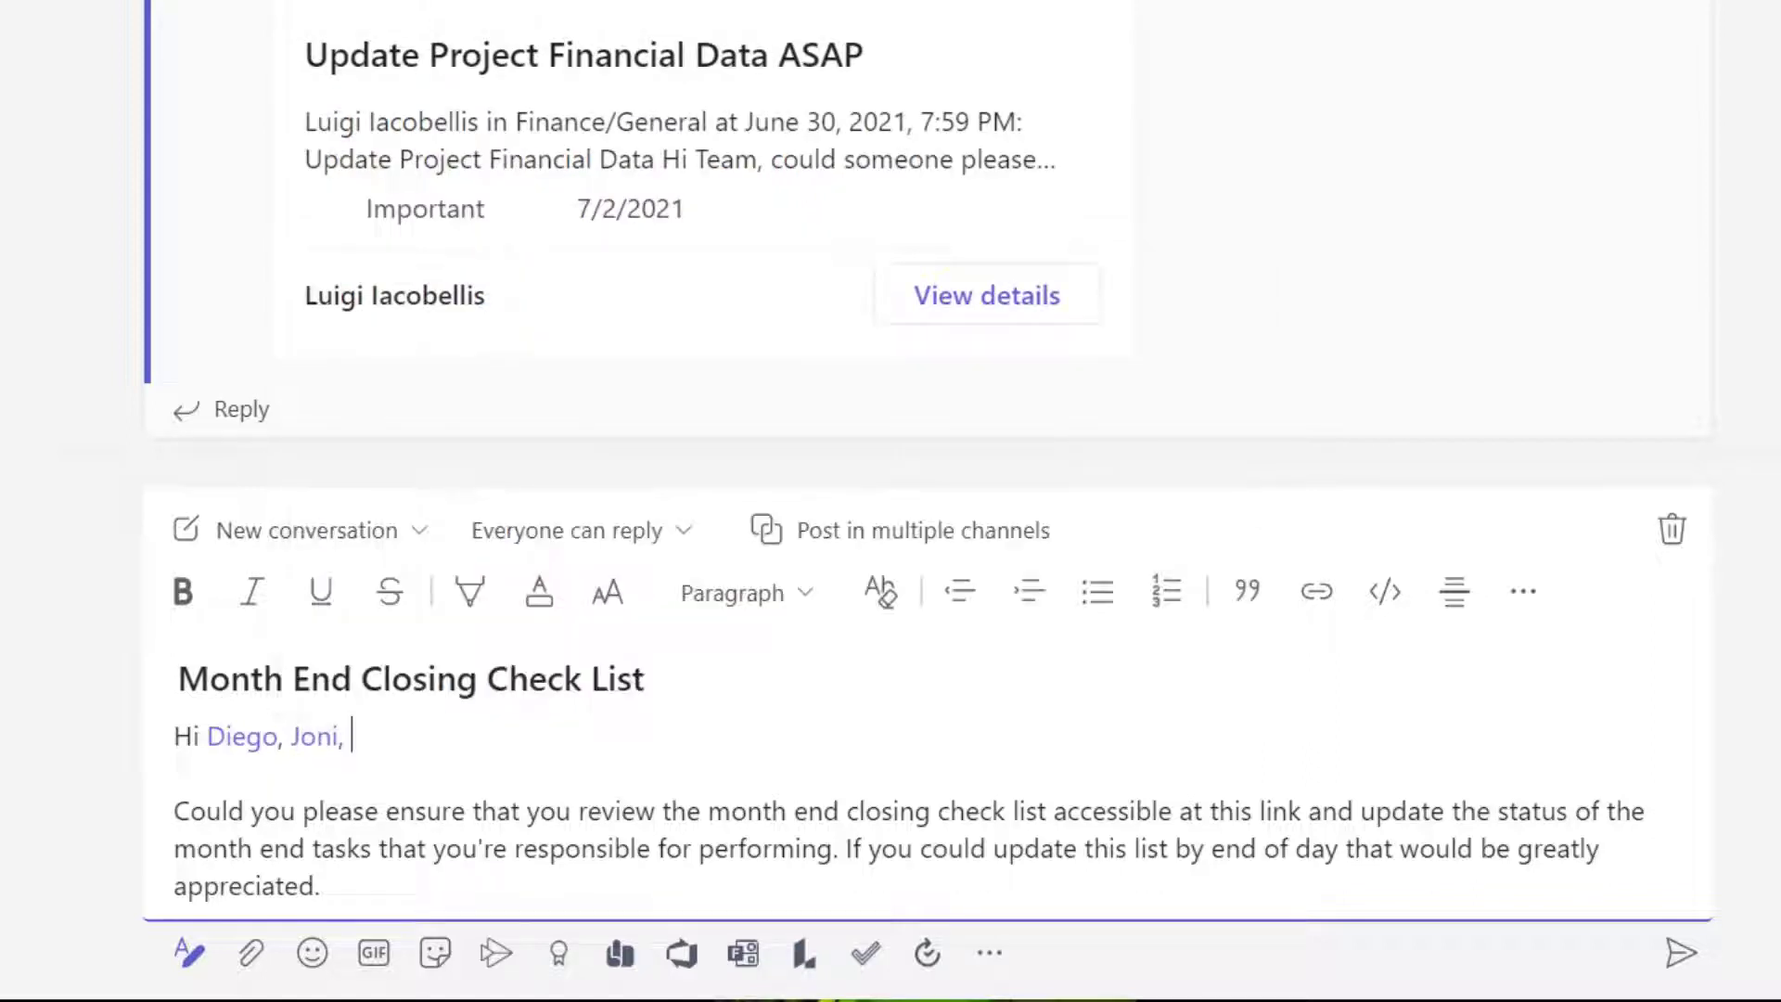
text( @Emili)
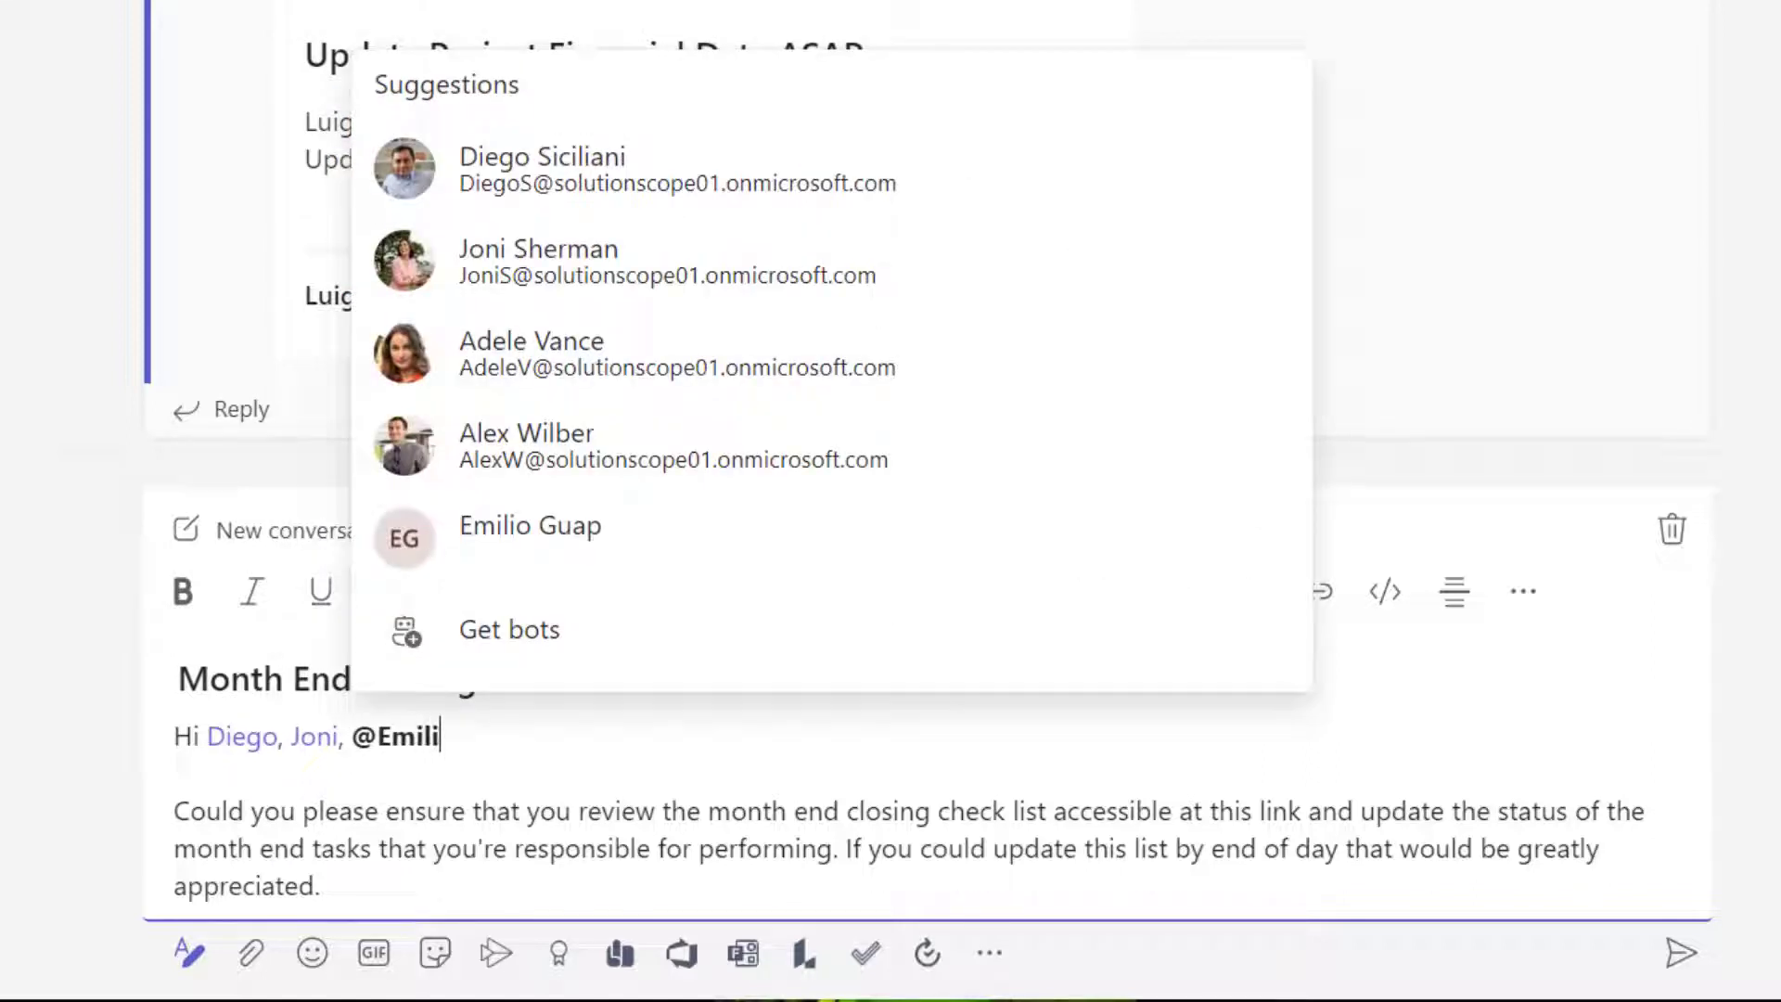
key(Return)
key(BackSpace)
text(, )
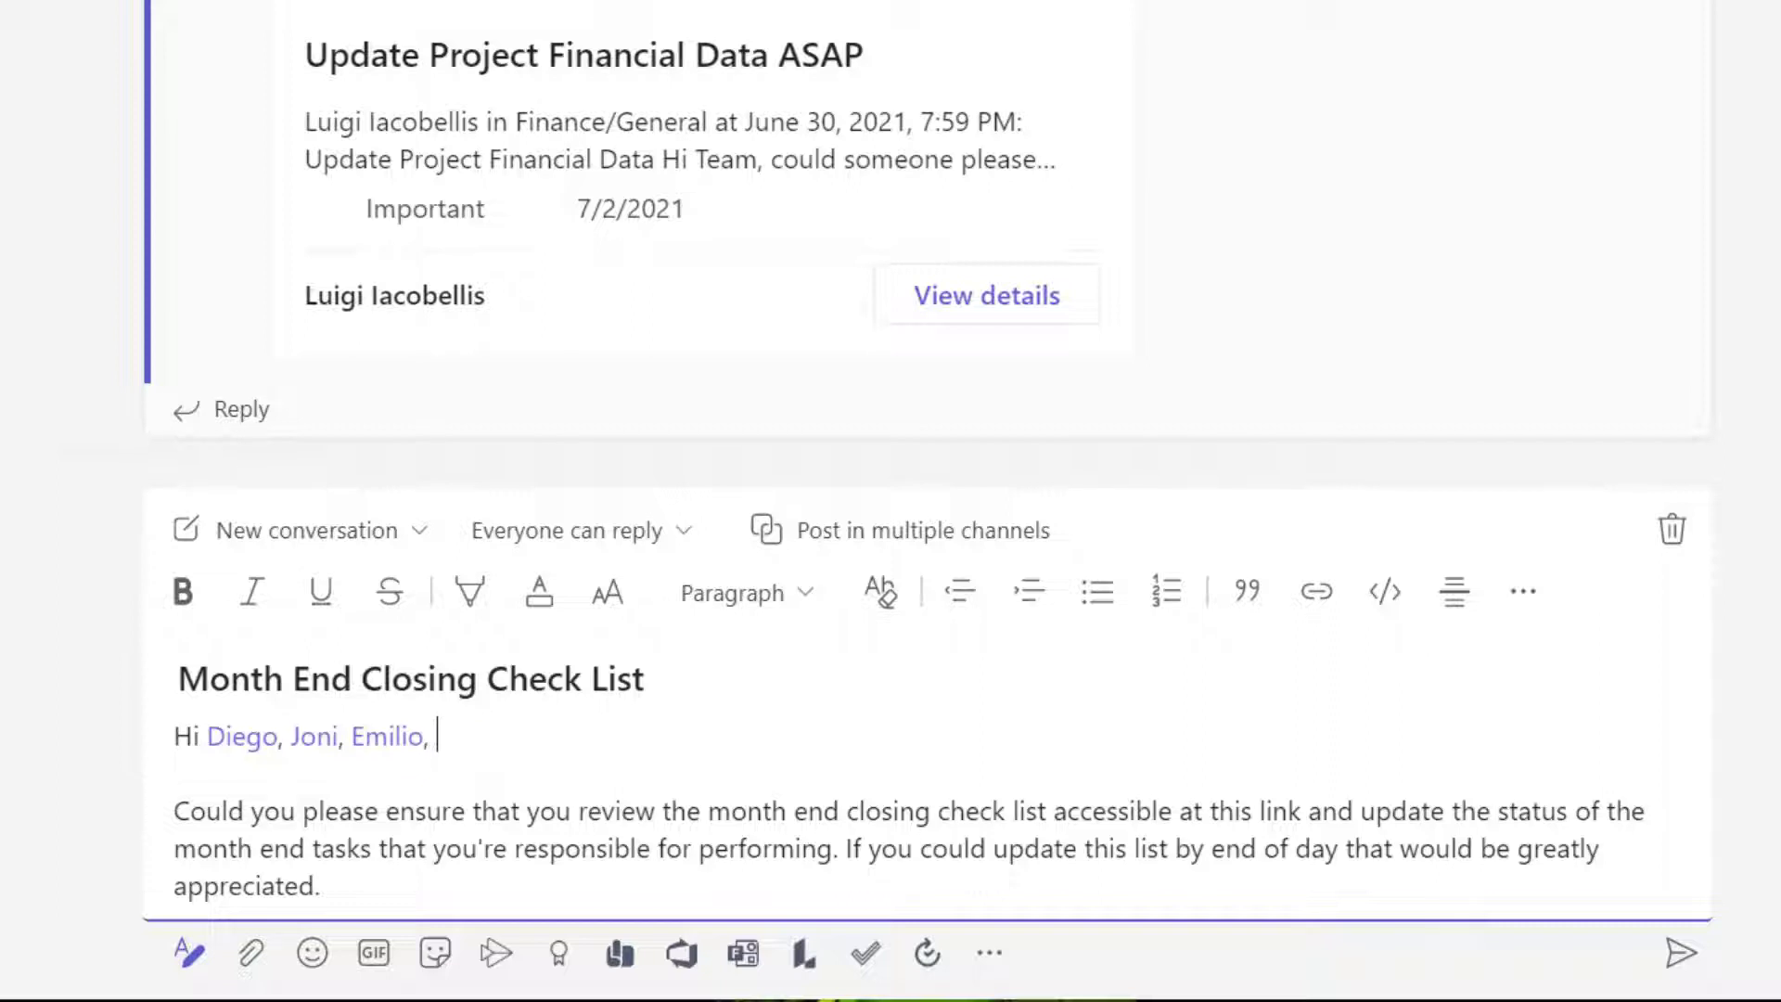
text(@Gord)
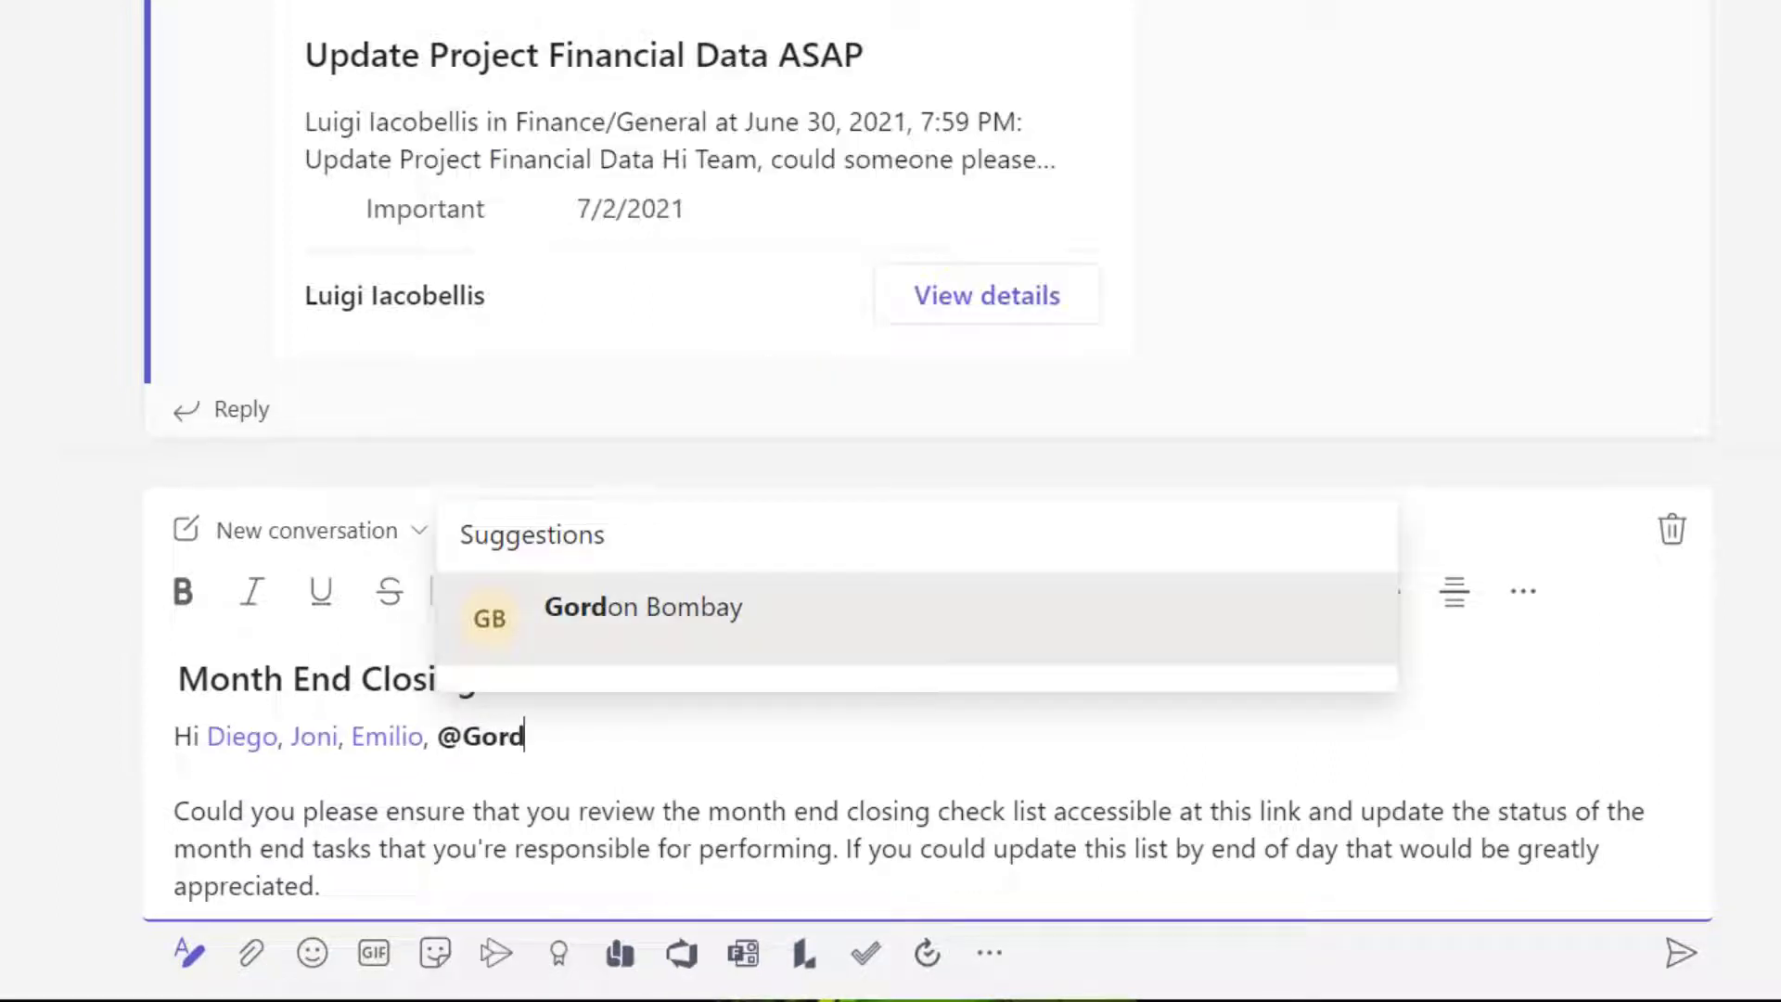
key(Return)
key(BackSpace)
text(, @Alex Wilber)
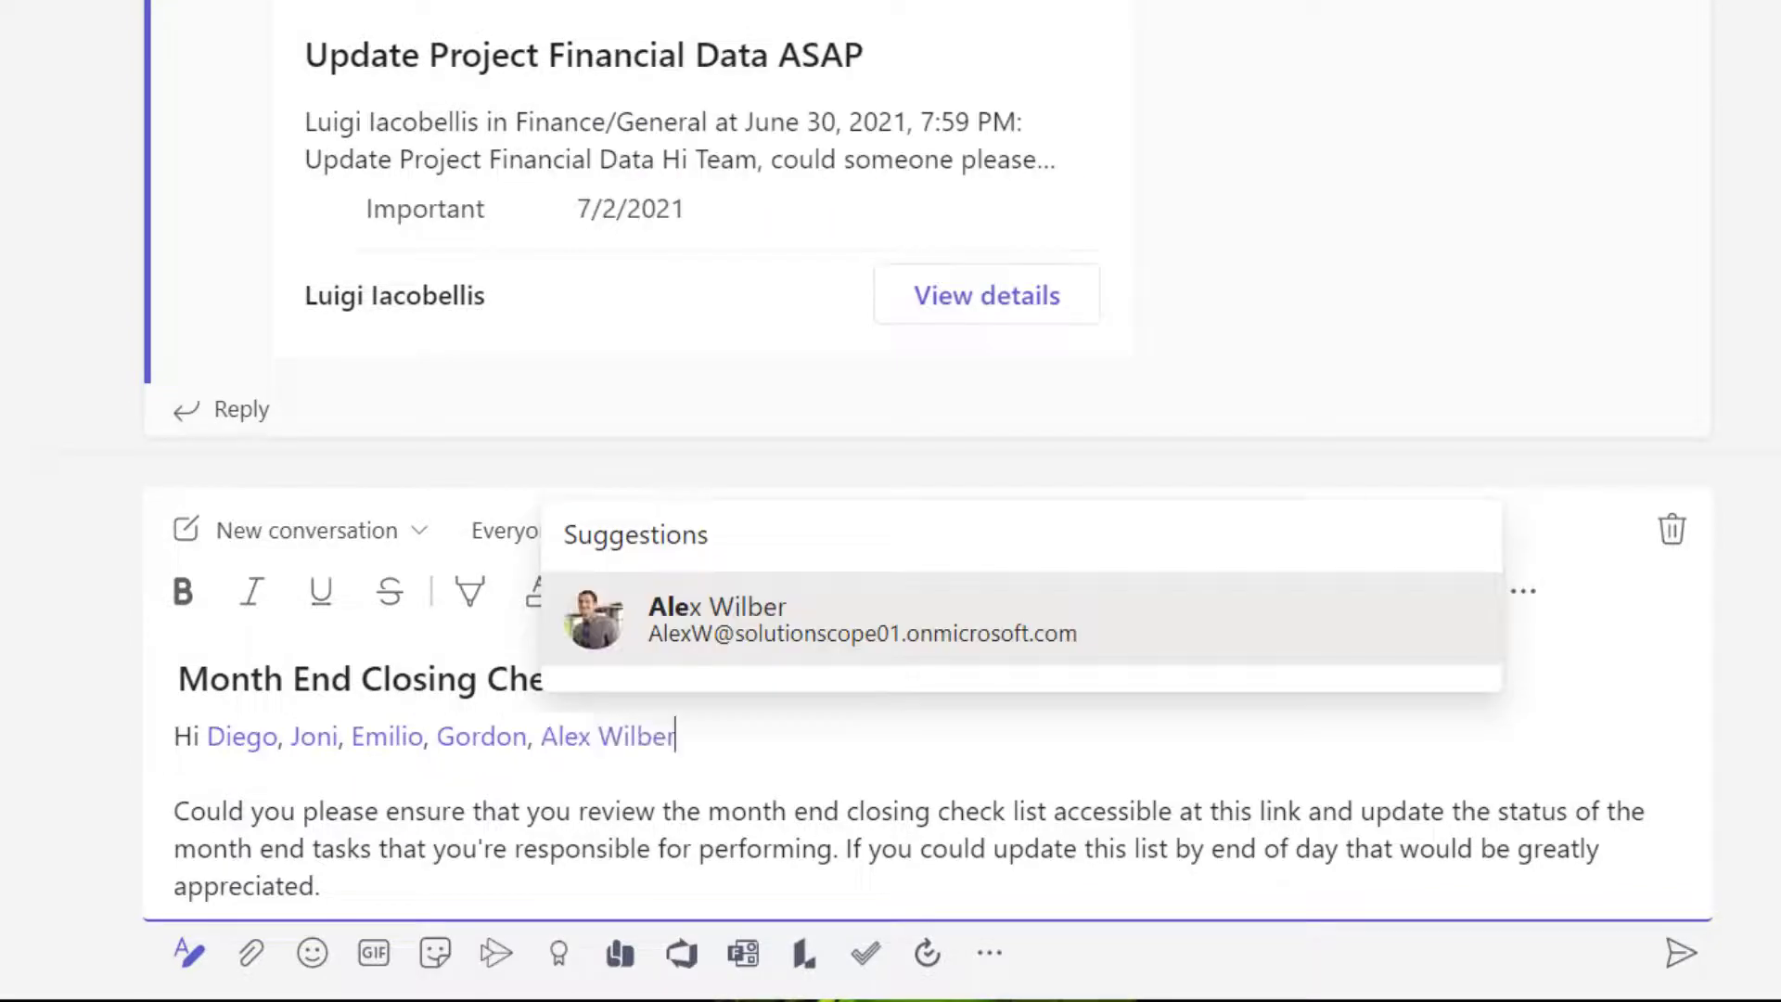
key(Return)
key(BackSpace)
text(, @Ade)
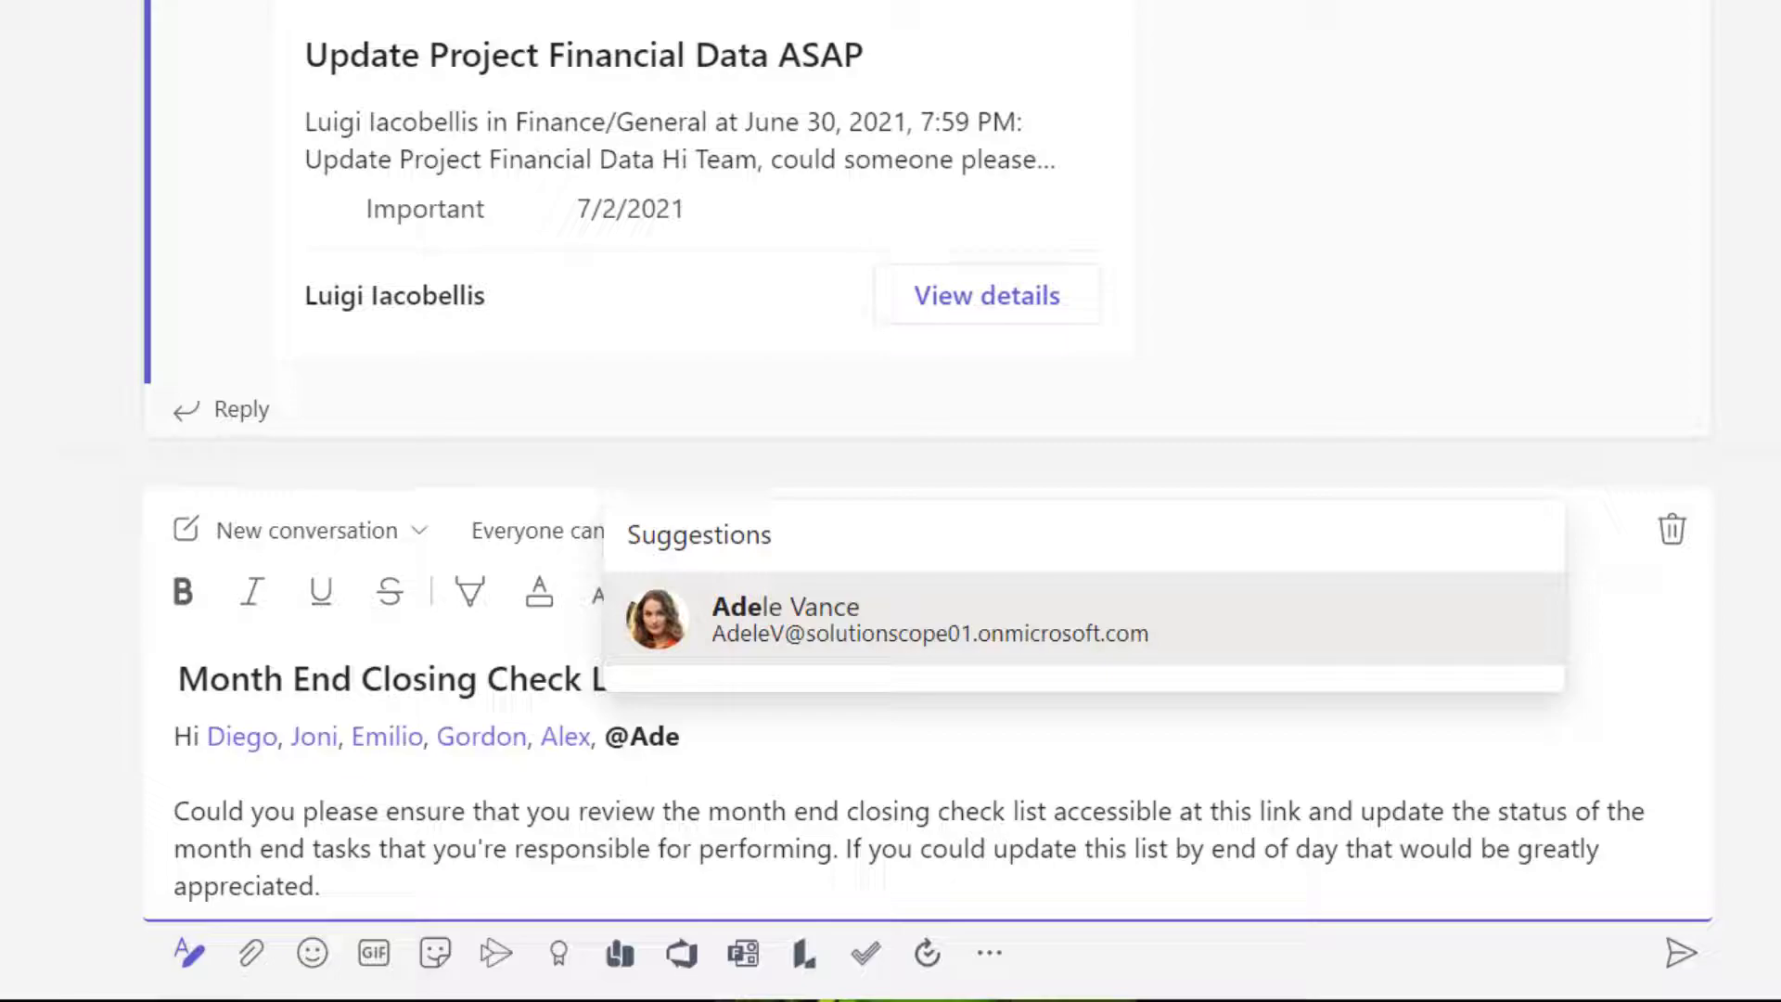
key(Return)
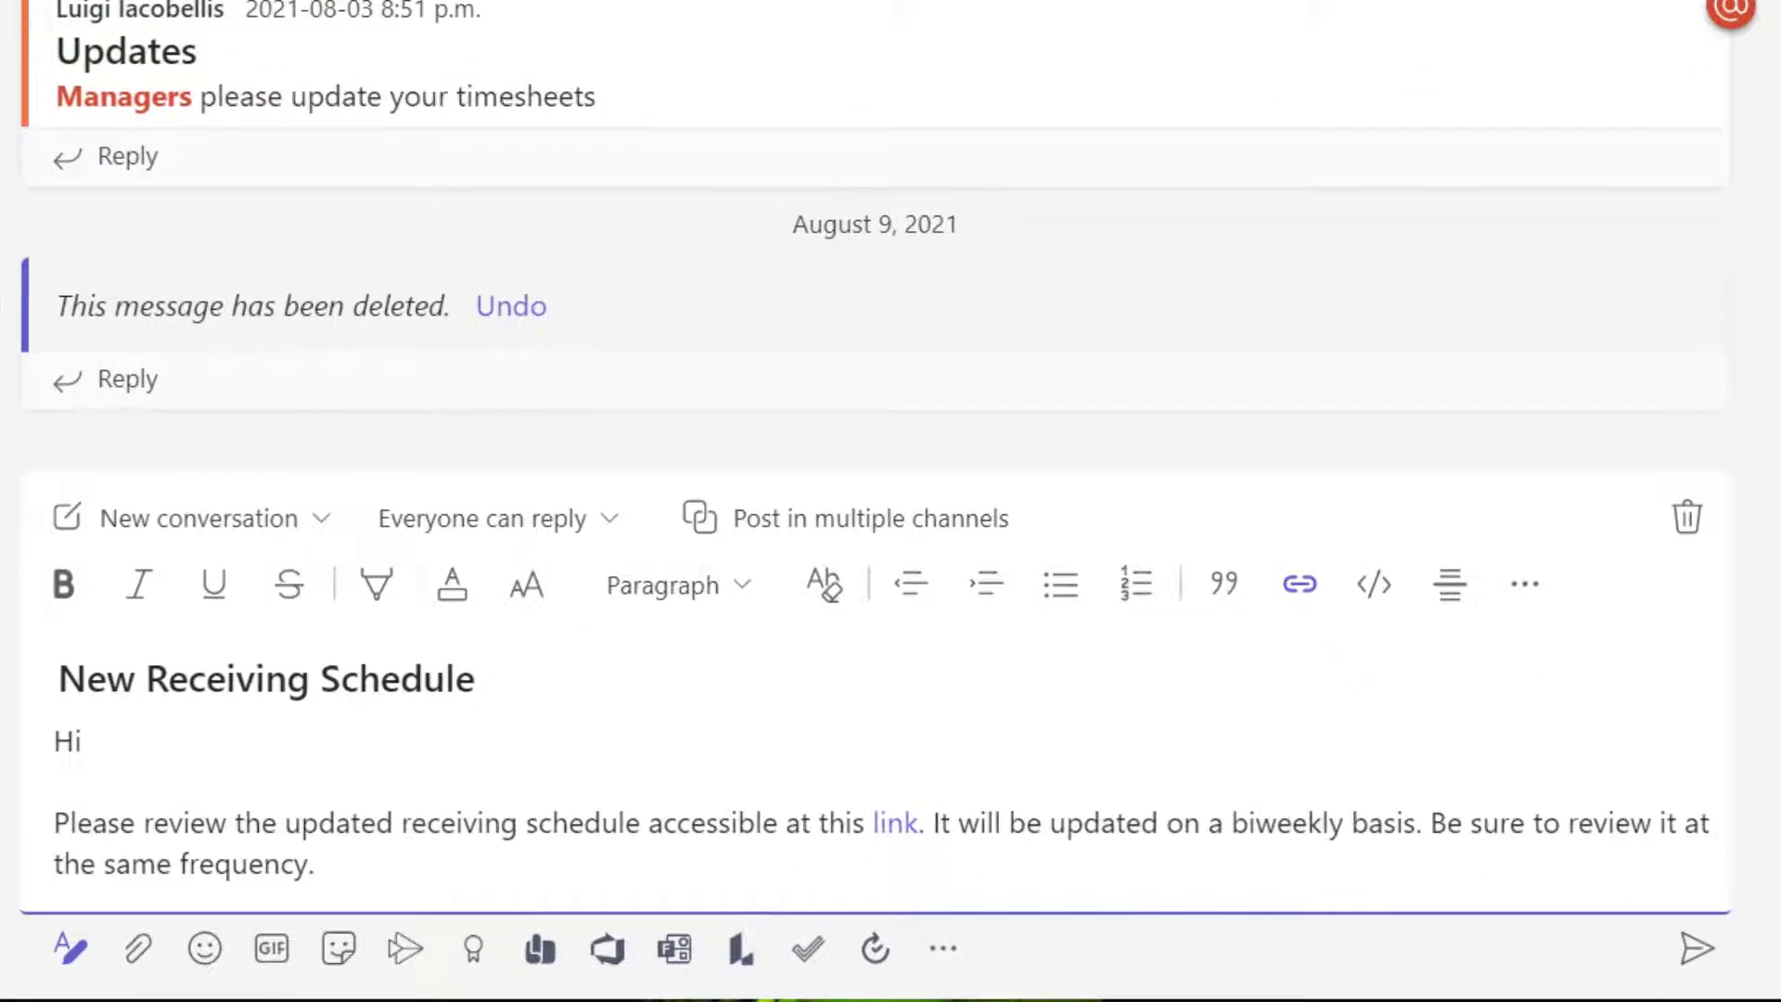
- Mention the Warehouse Team tag after 'Hi' in the New Receiving Schedule draft
text(@Wareh)
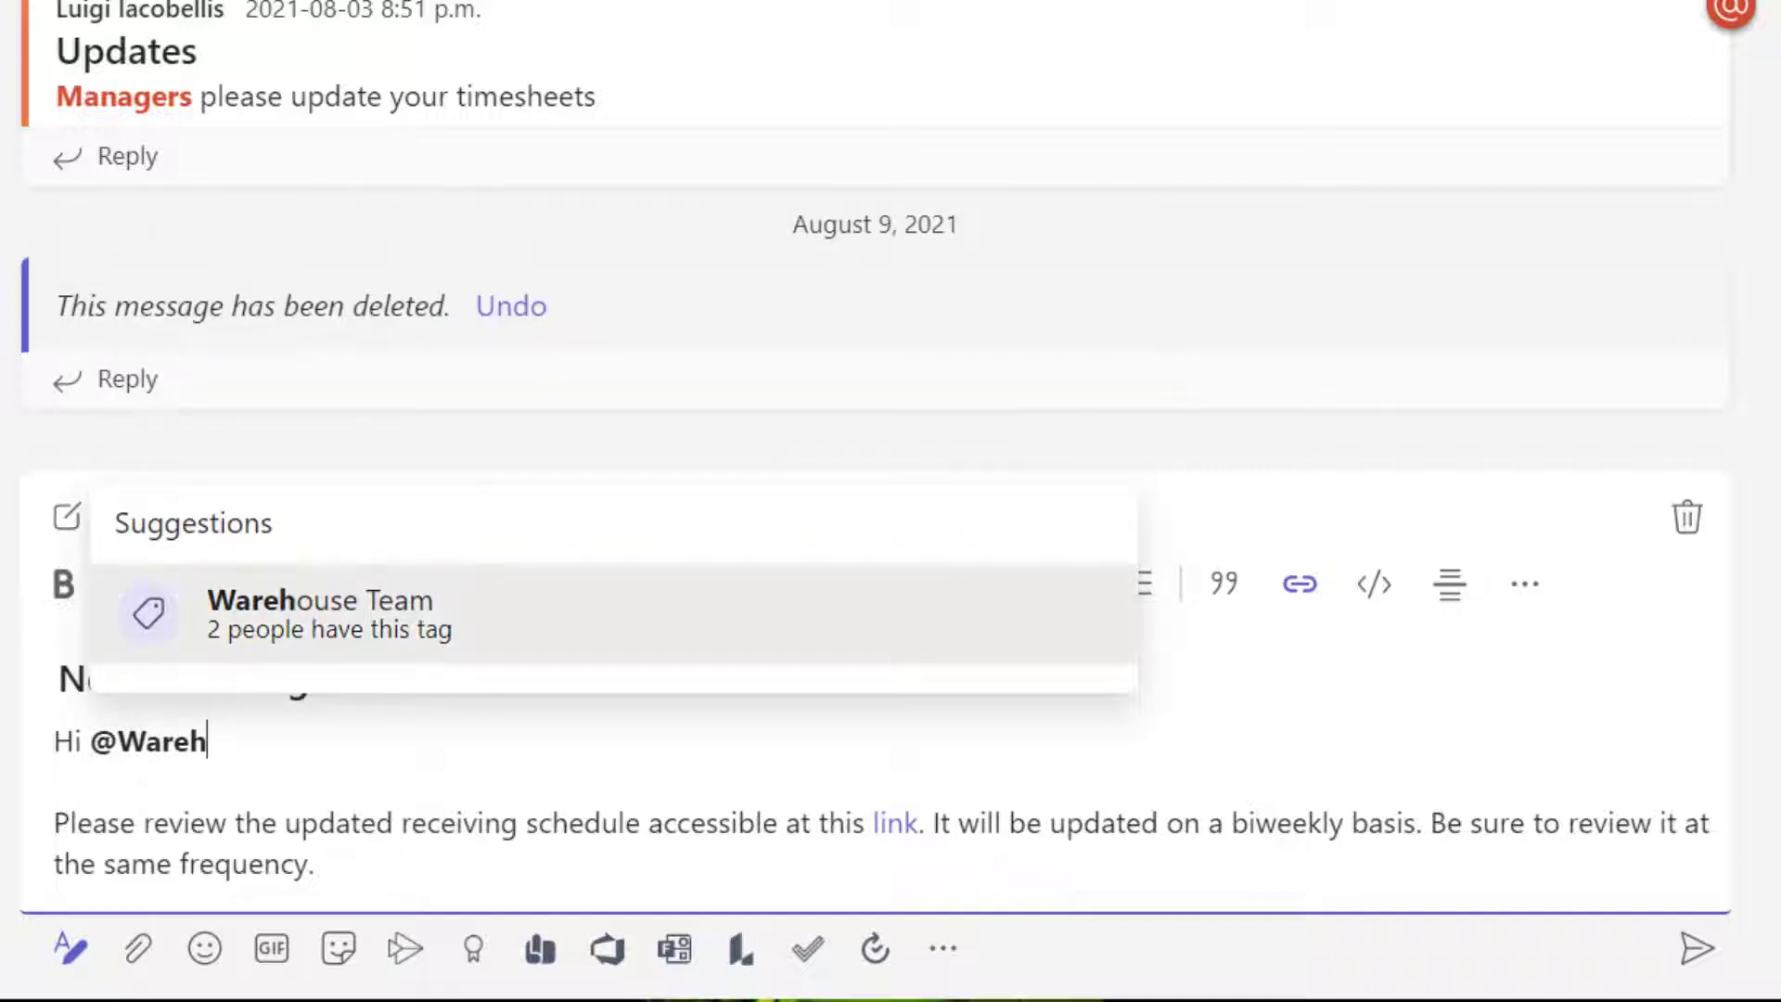
key(Return)
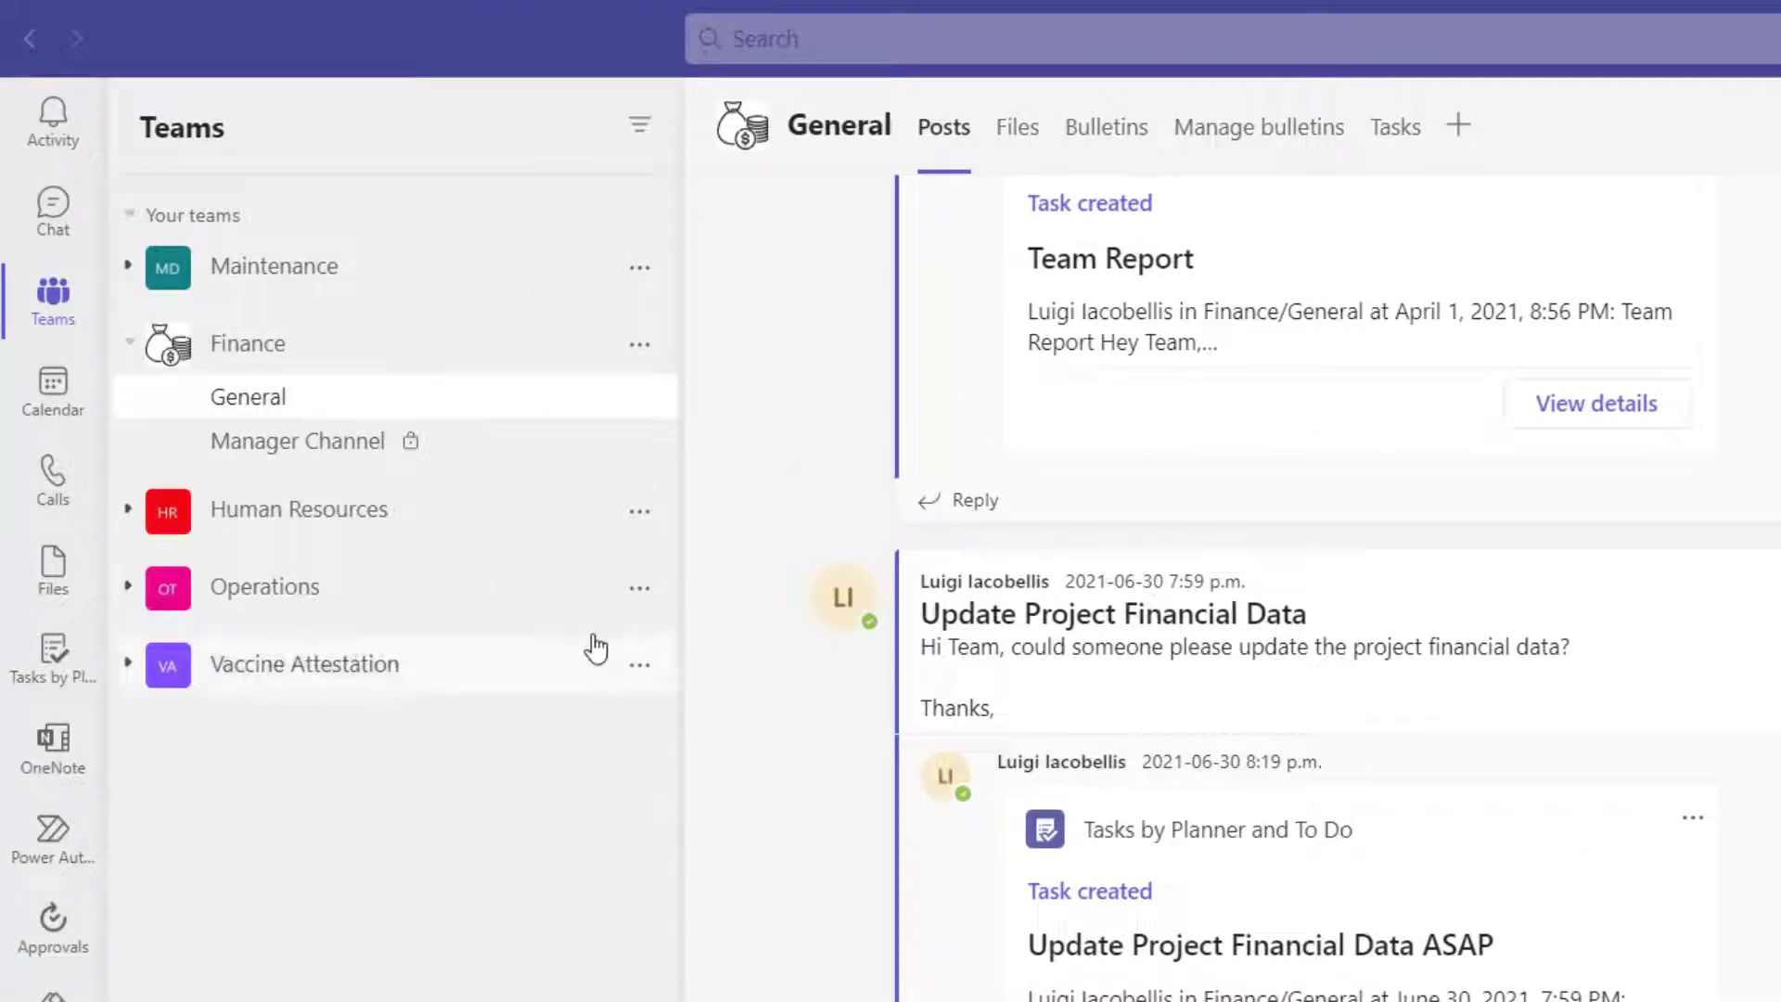
- Go to Manage tags from the Finance team's options menu
click(640, 346)
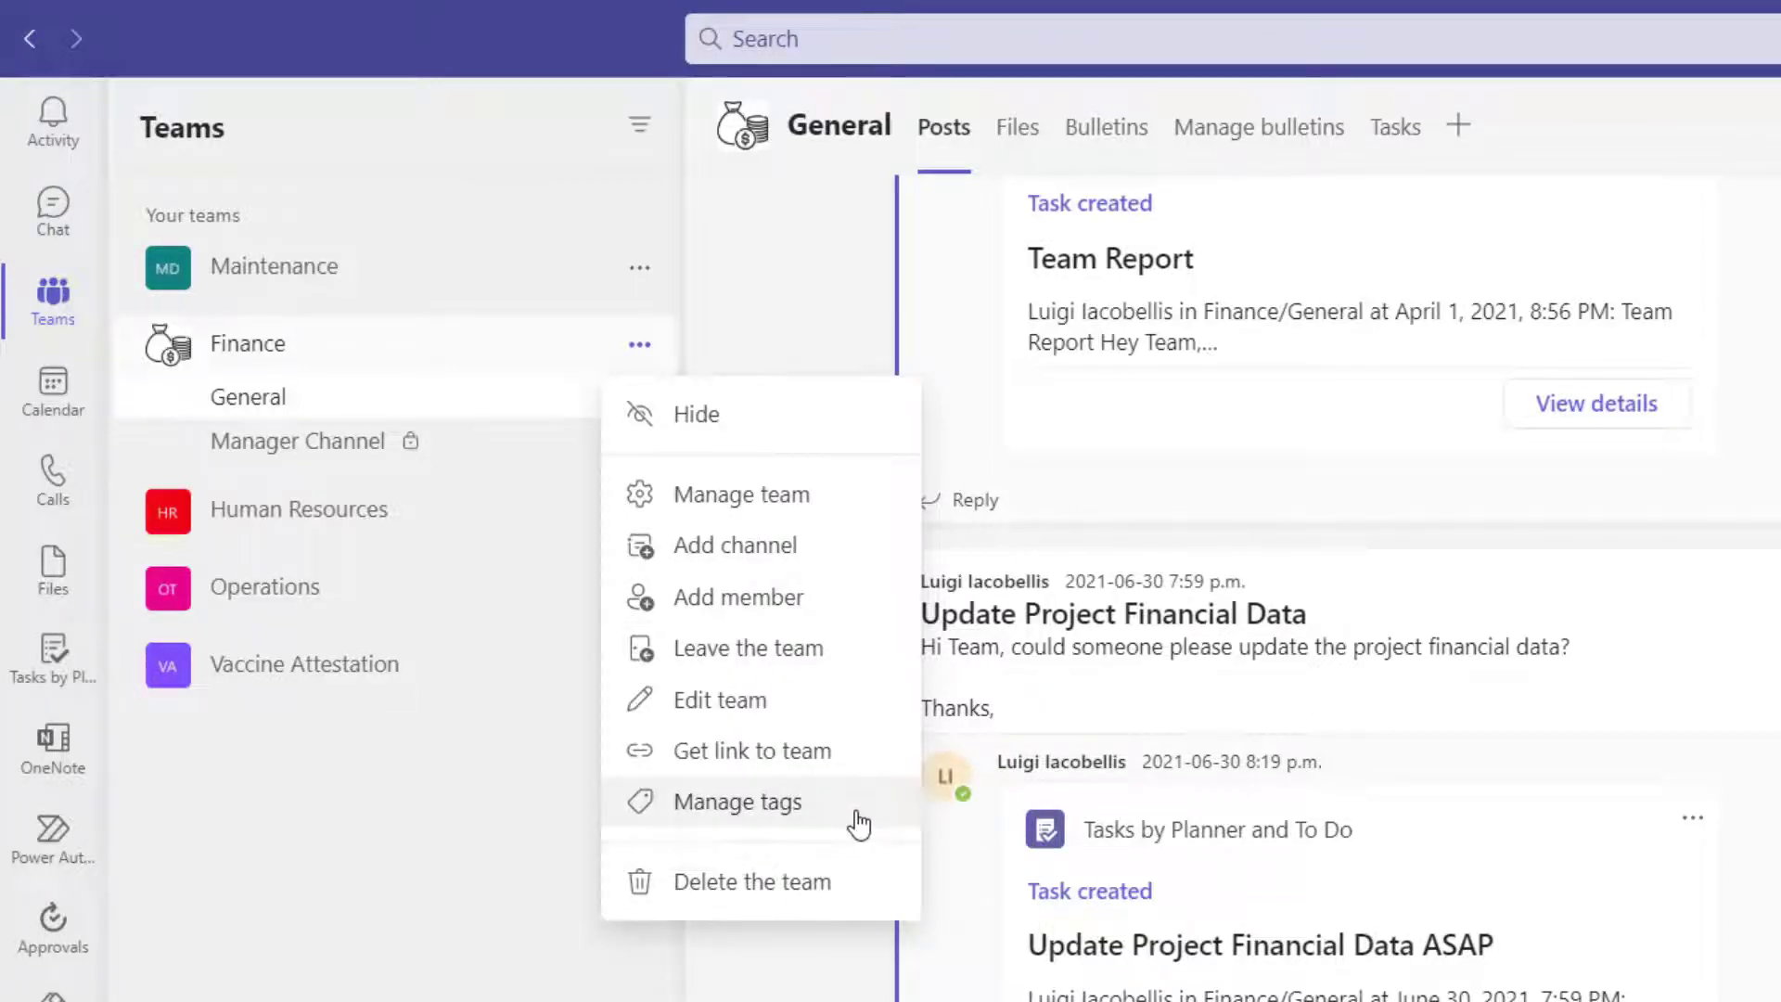
click(857, 822)
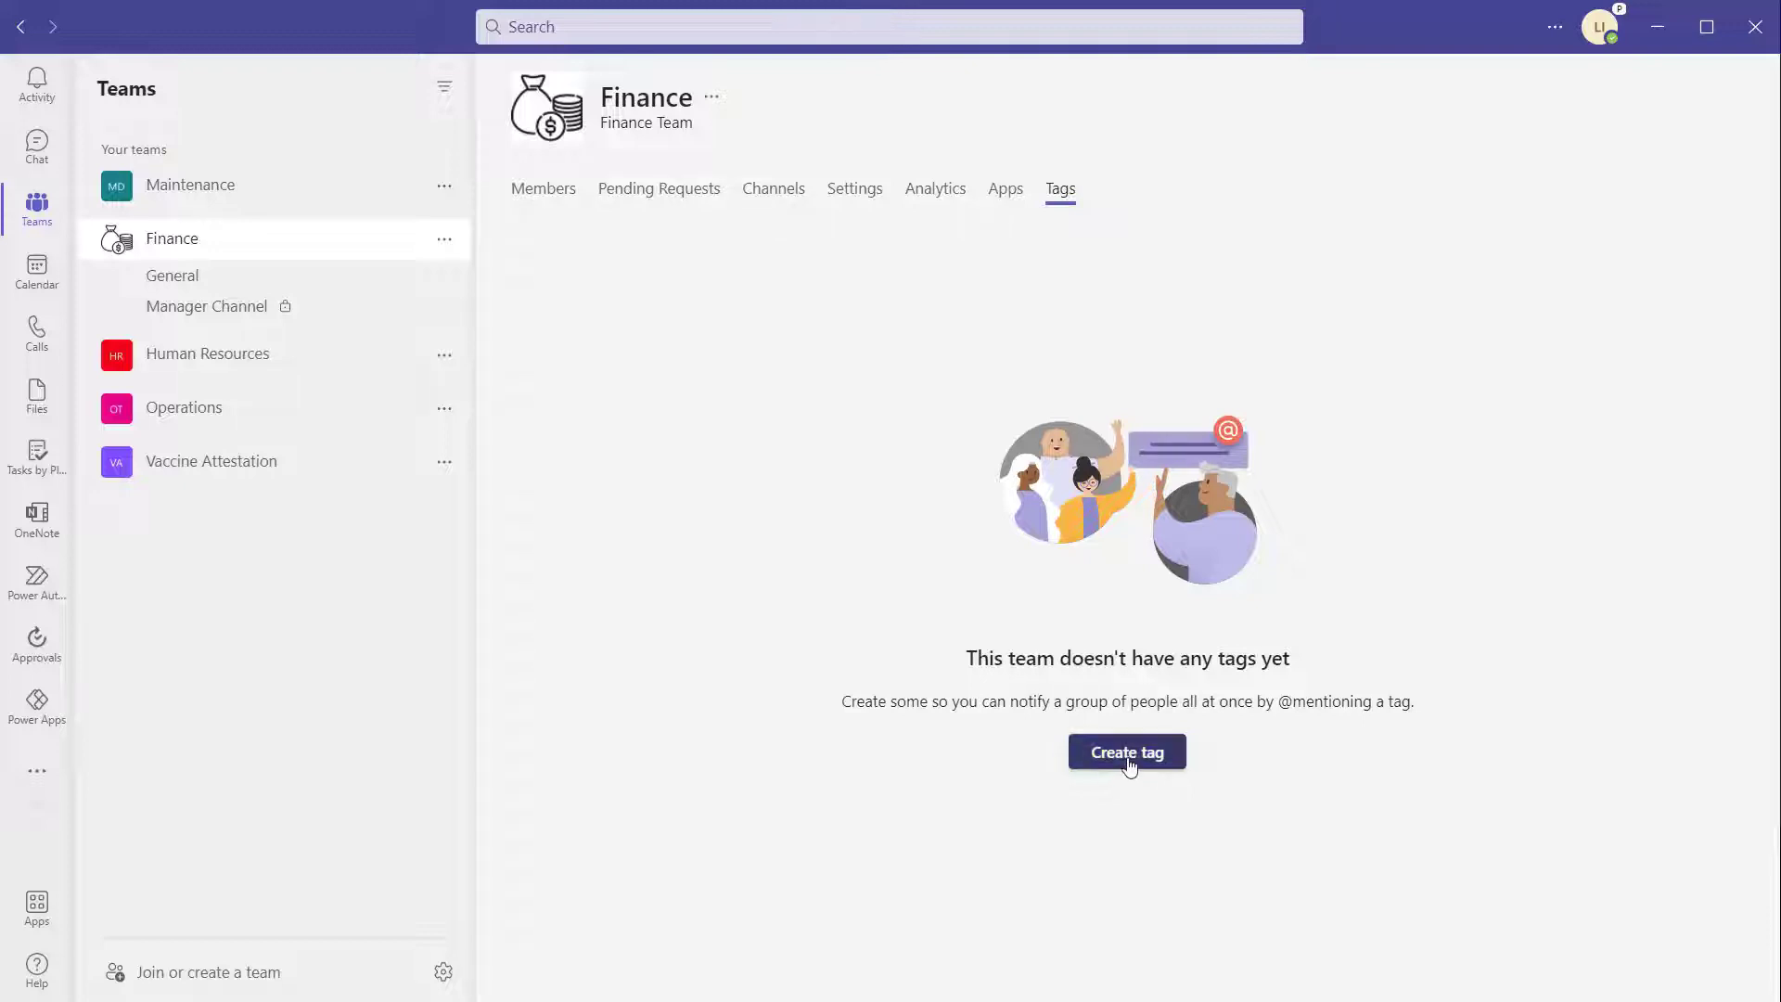
- Start a new tag 'AP Analysts' with description 'This tag is to be used for grouping AP Analysts'
click(1129, 754)
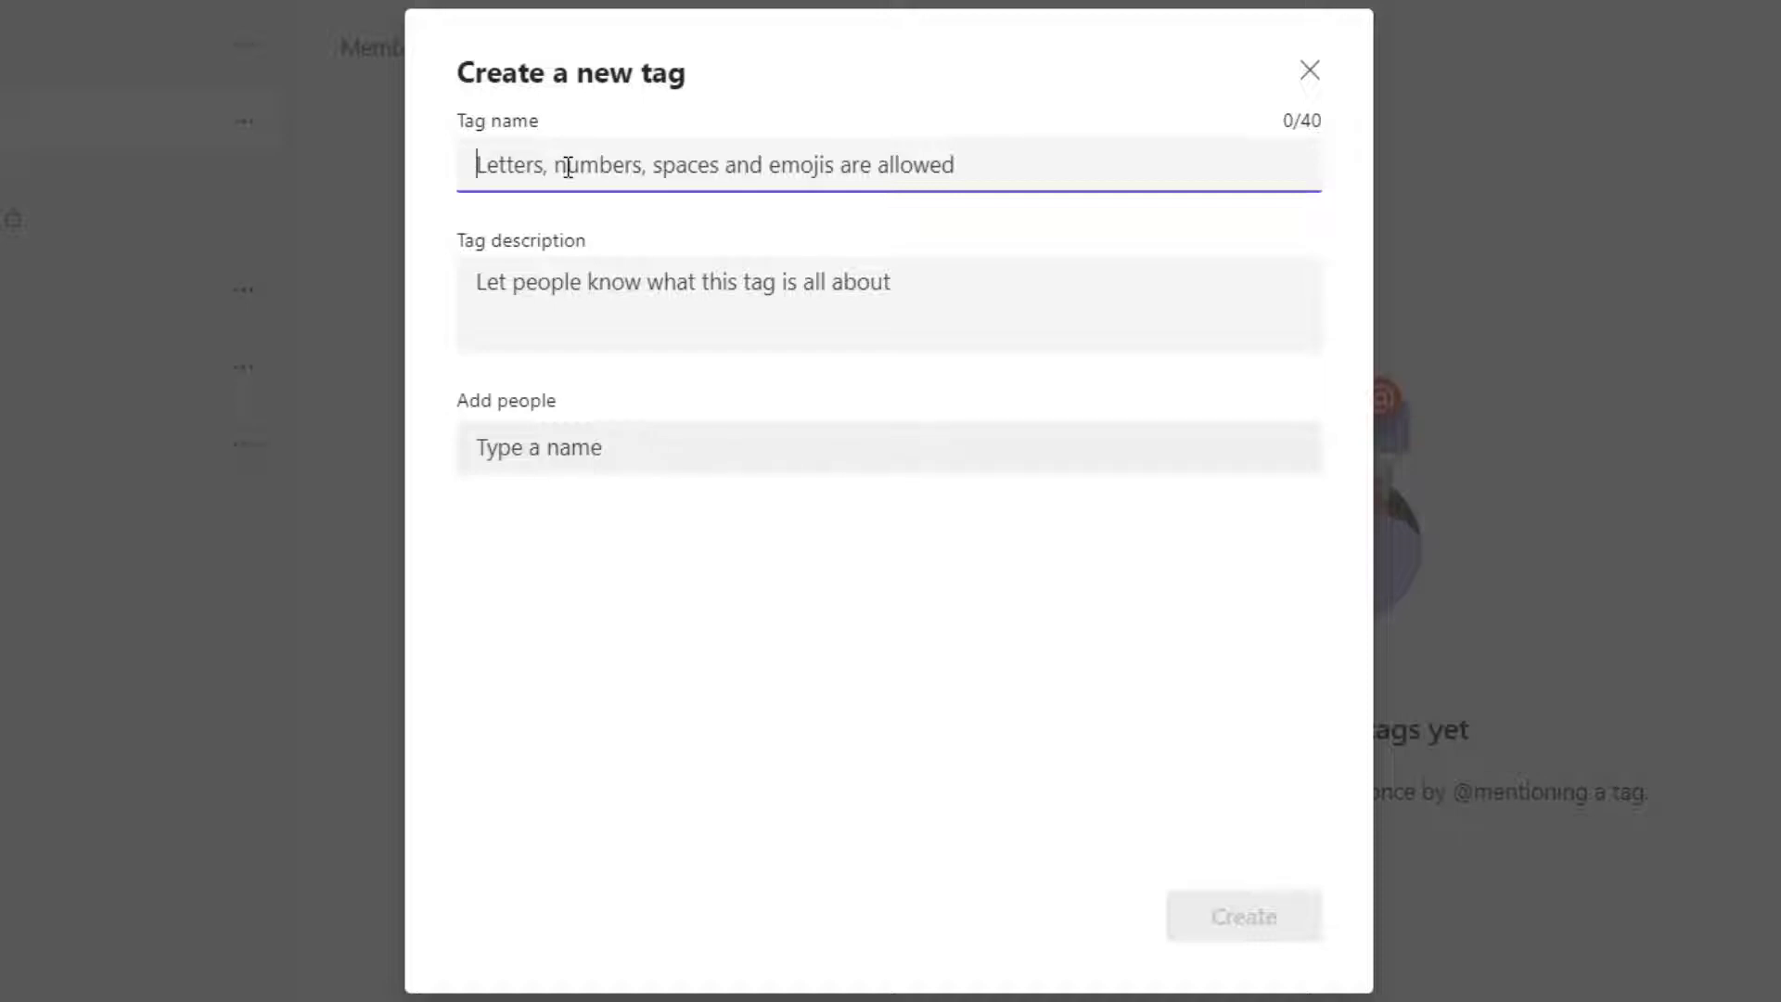
text(A)
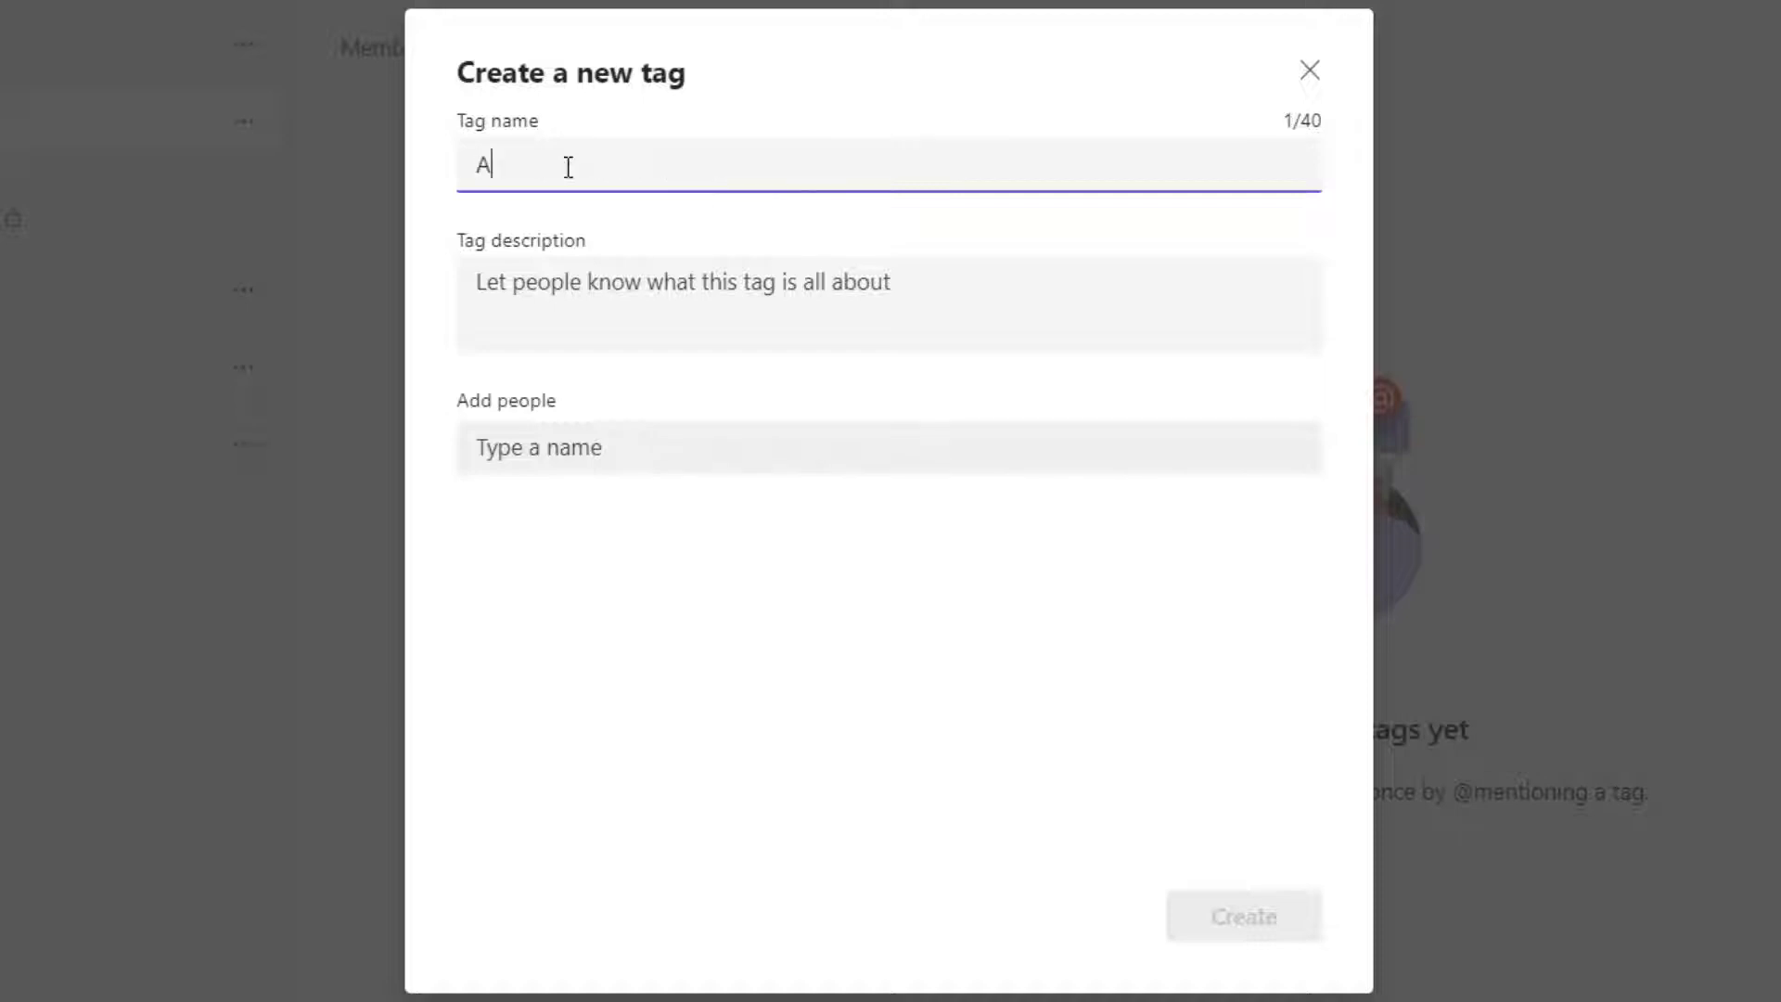
text(P Analysts)
click(602, 295)
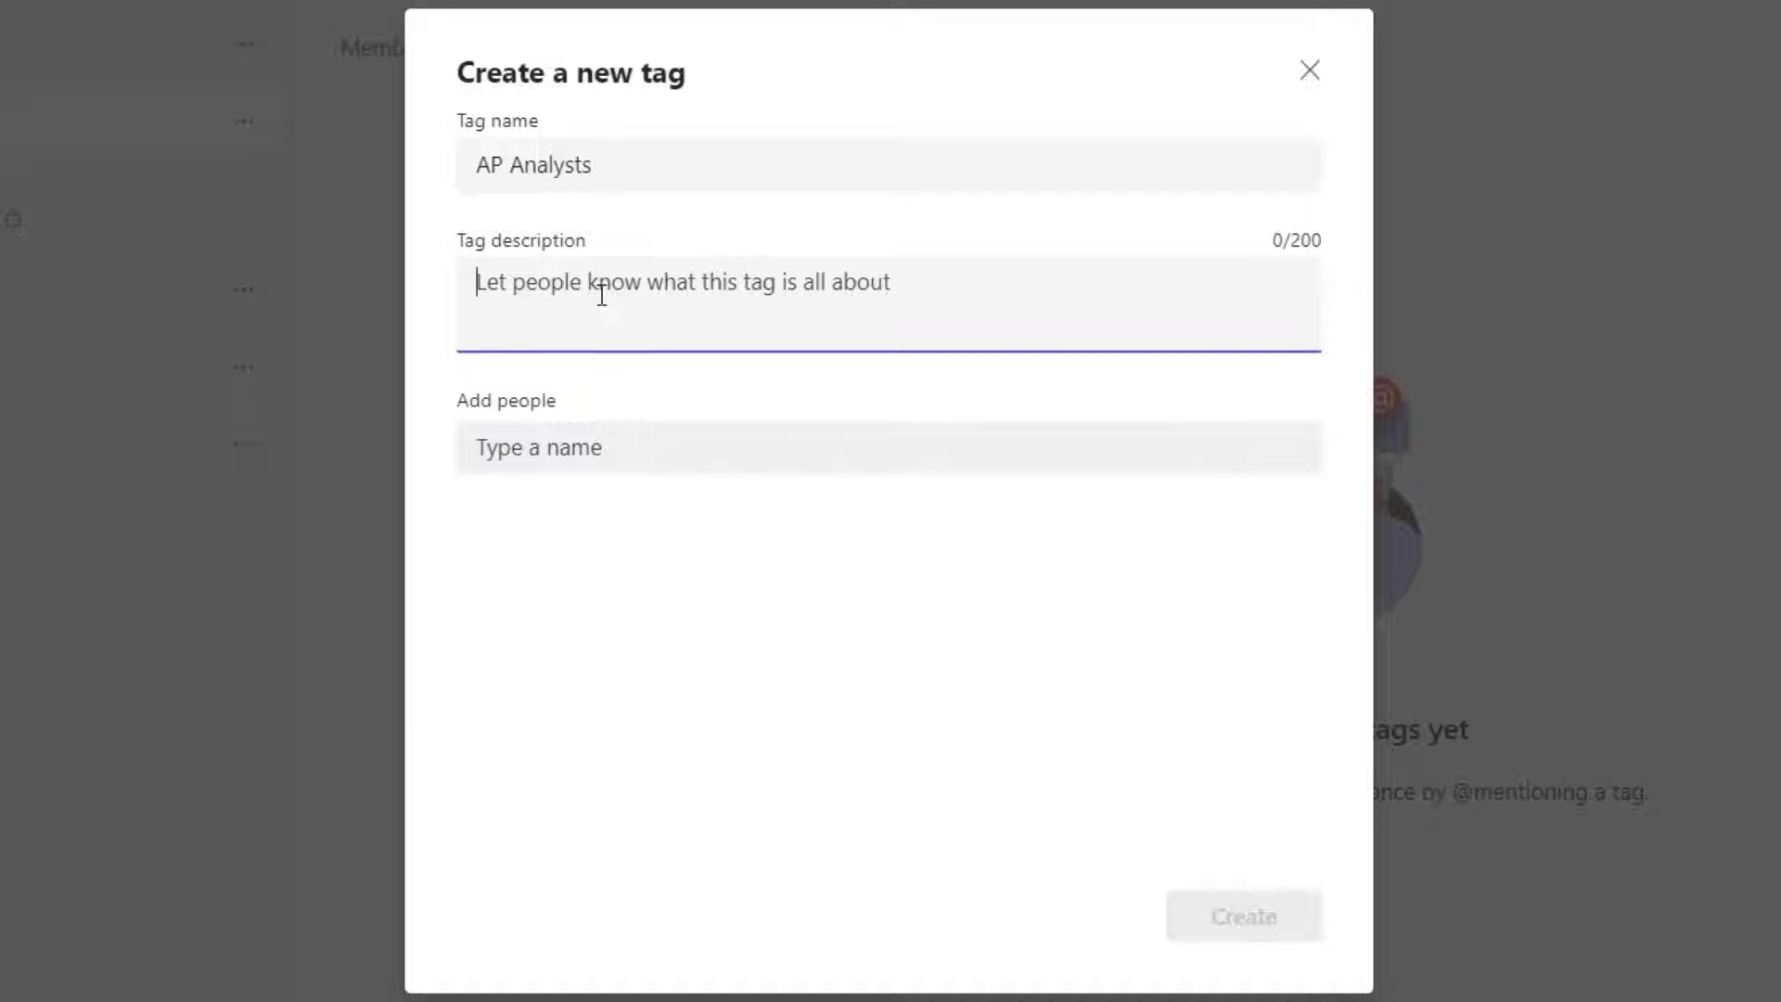
text(Th)
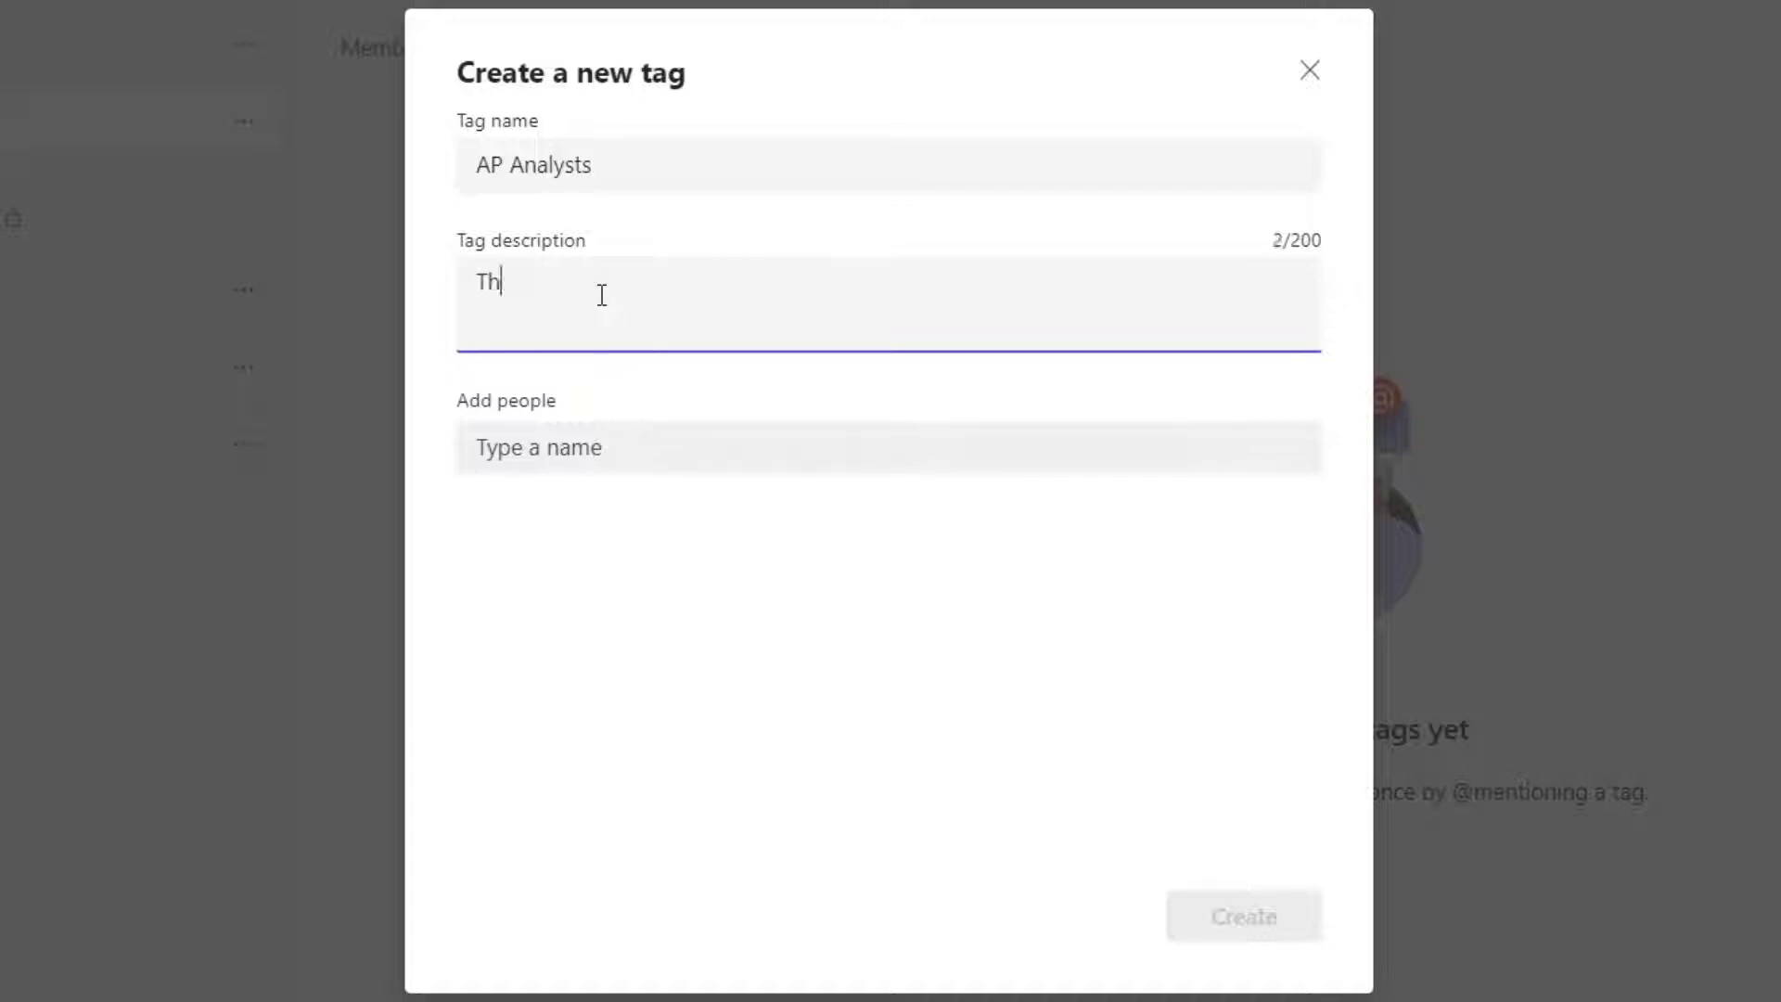
text(is tag is to be used for grou)
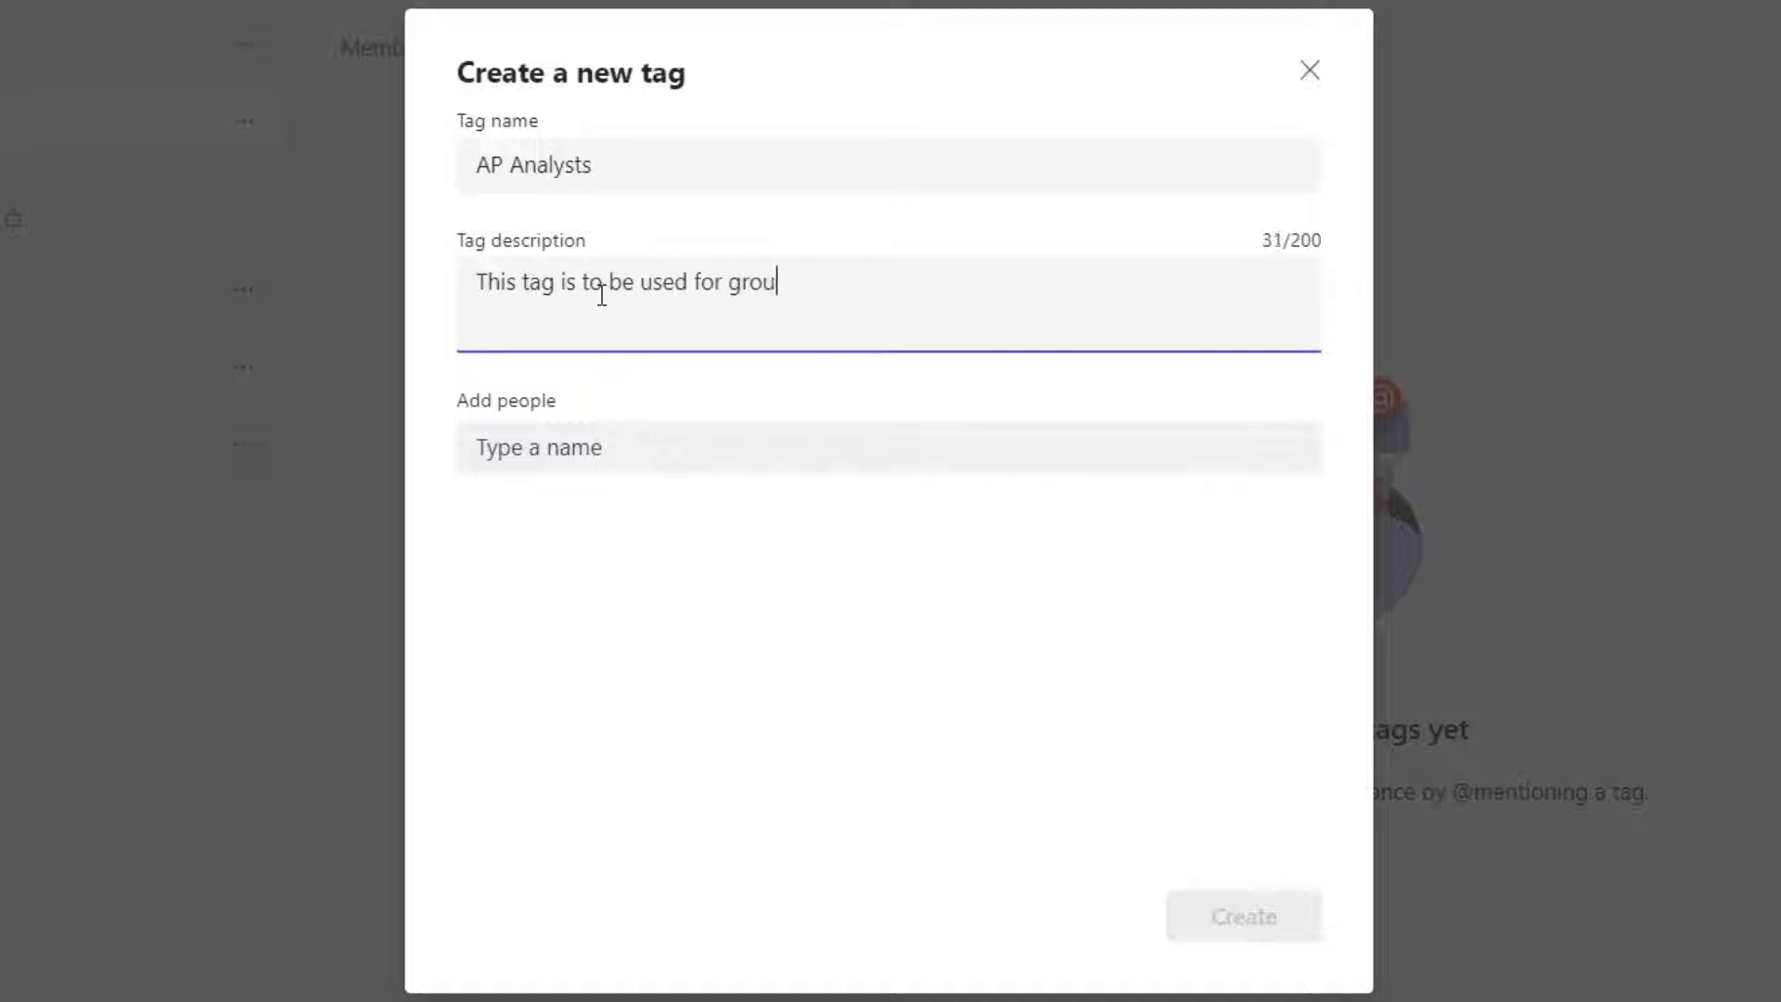
text(ping AP Analysts)
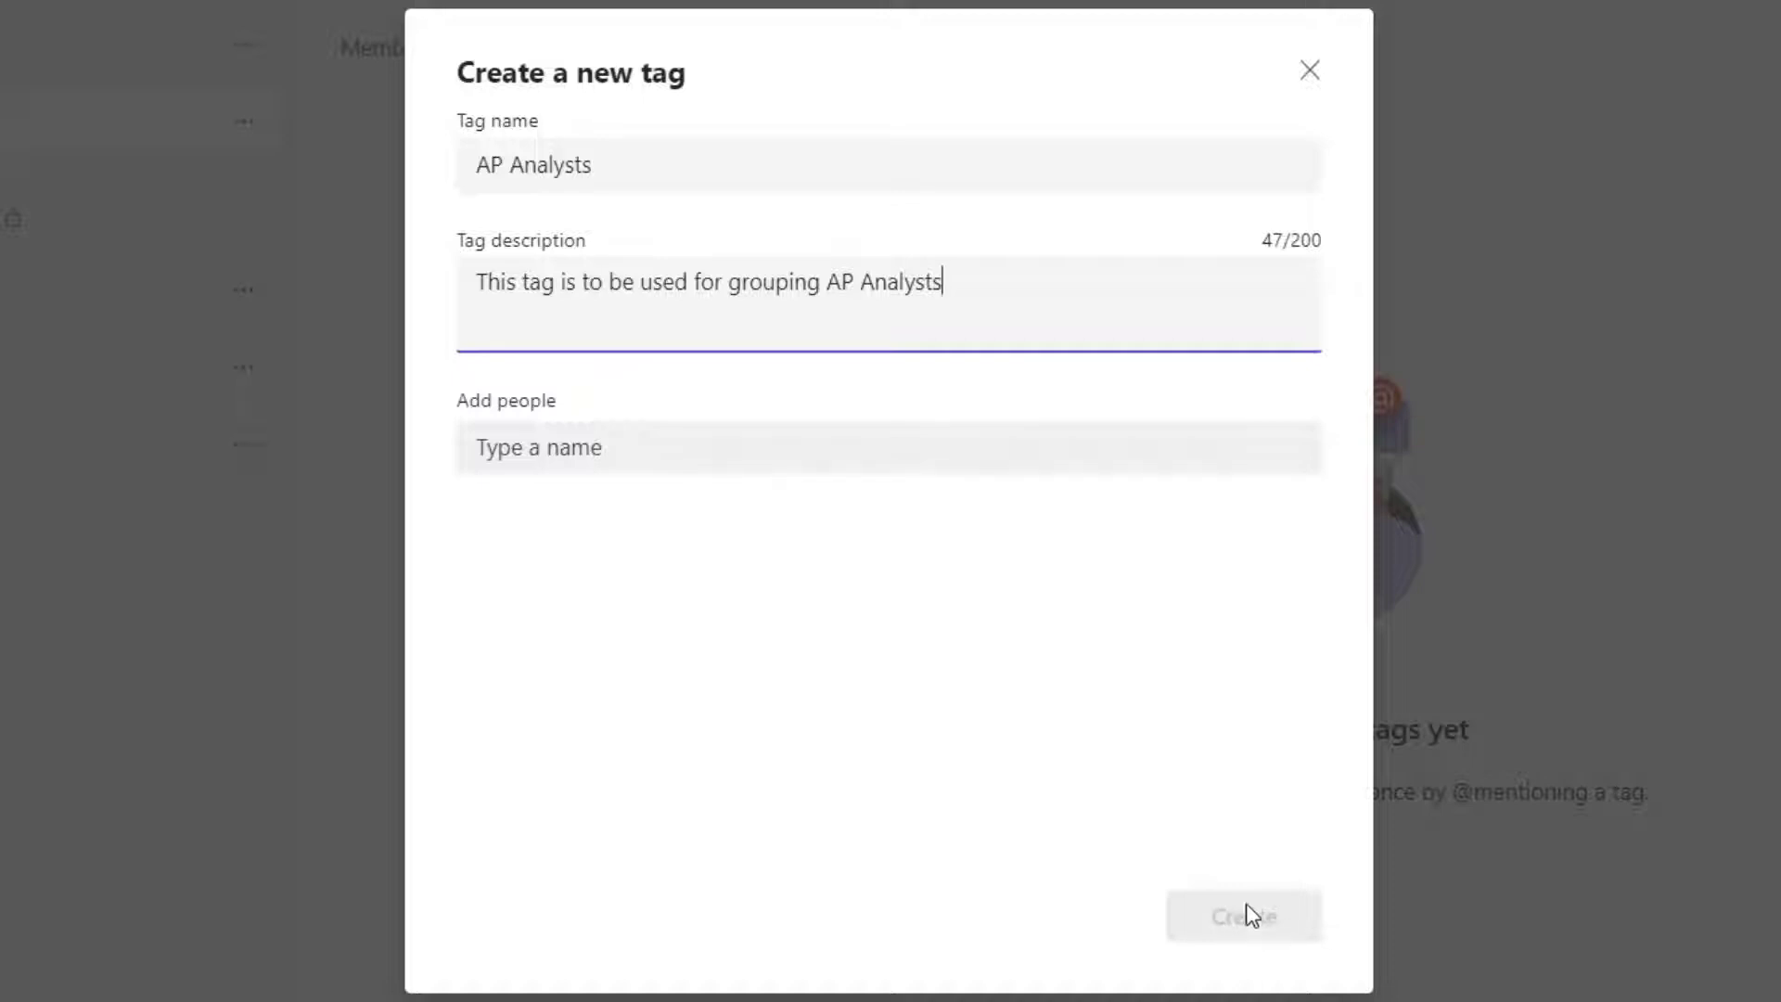
- Add two team members to the AP Analysts tag and create it
click(551, 451)
text(Diego)
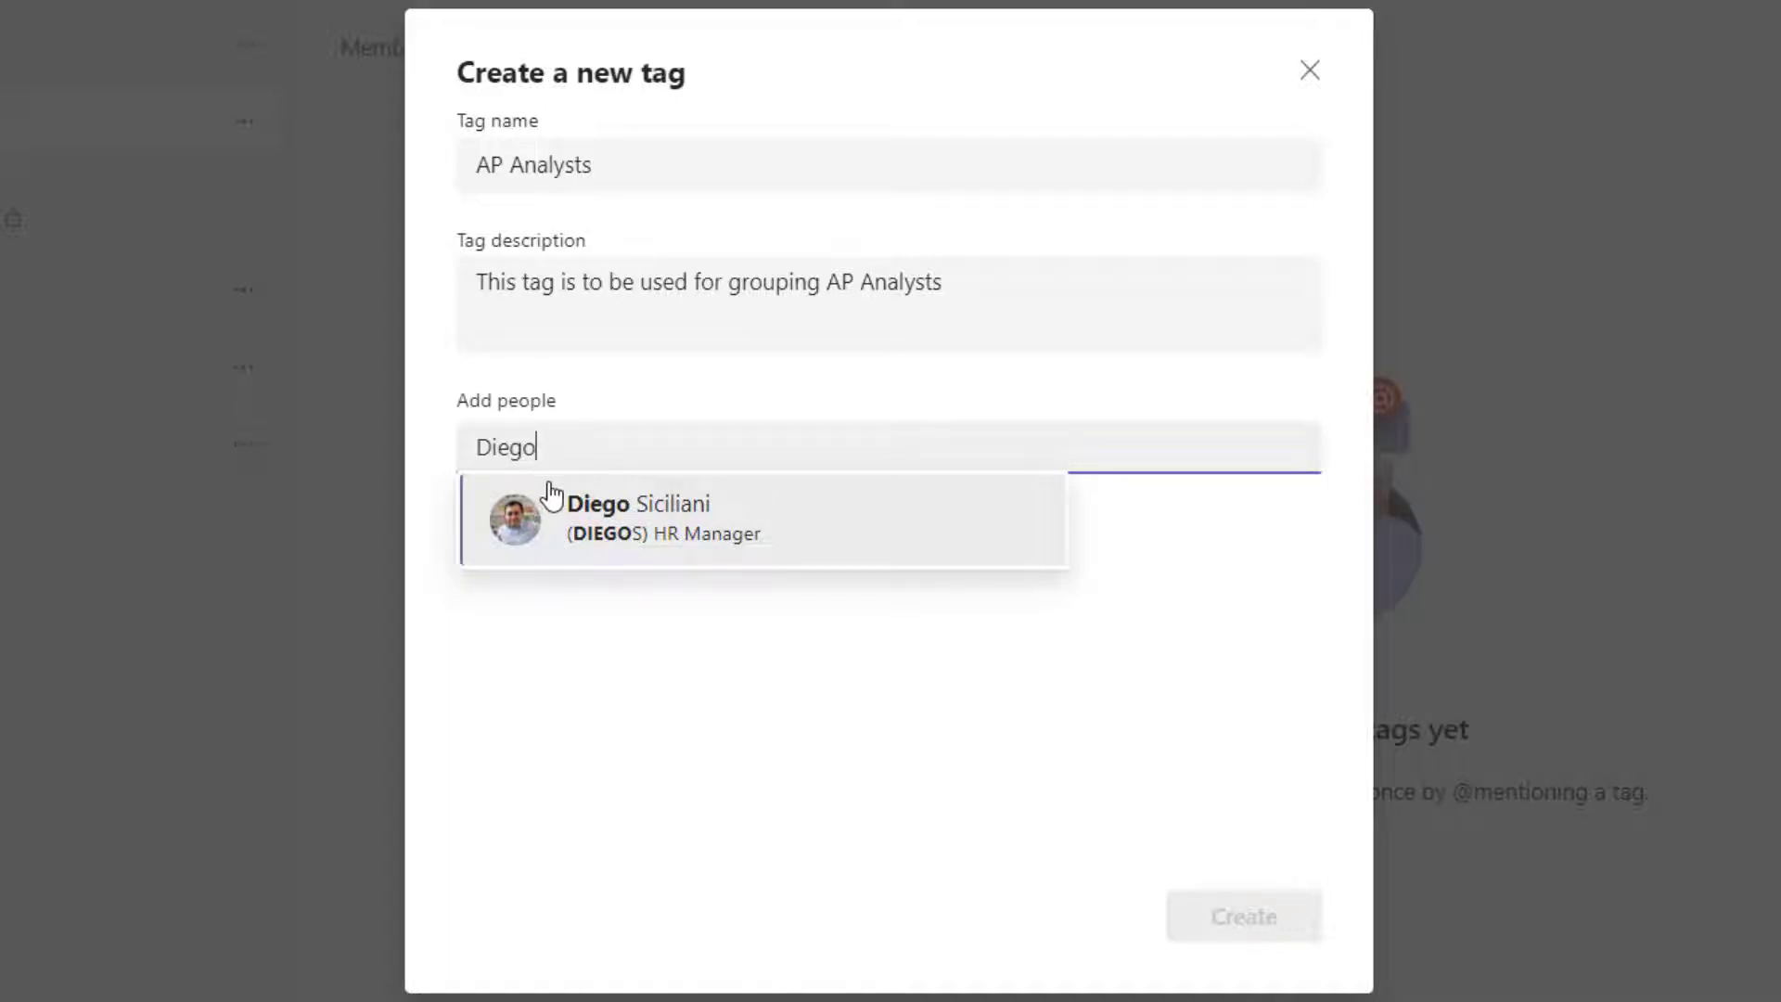
click(599, 531)
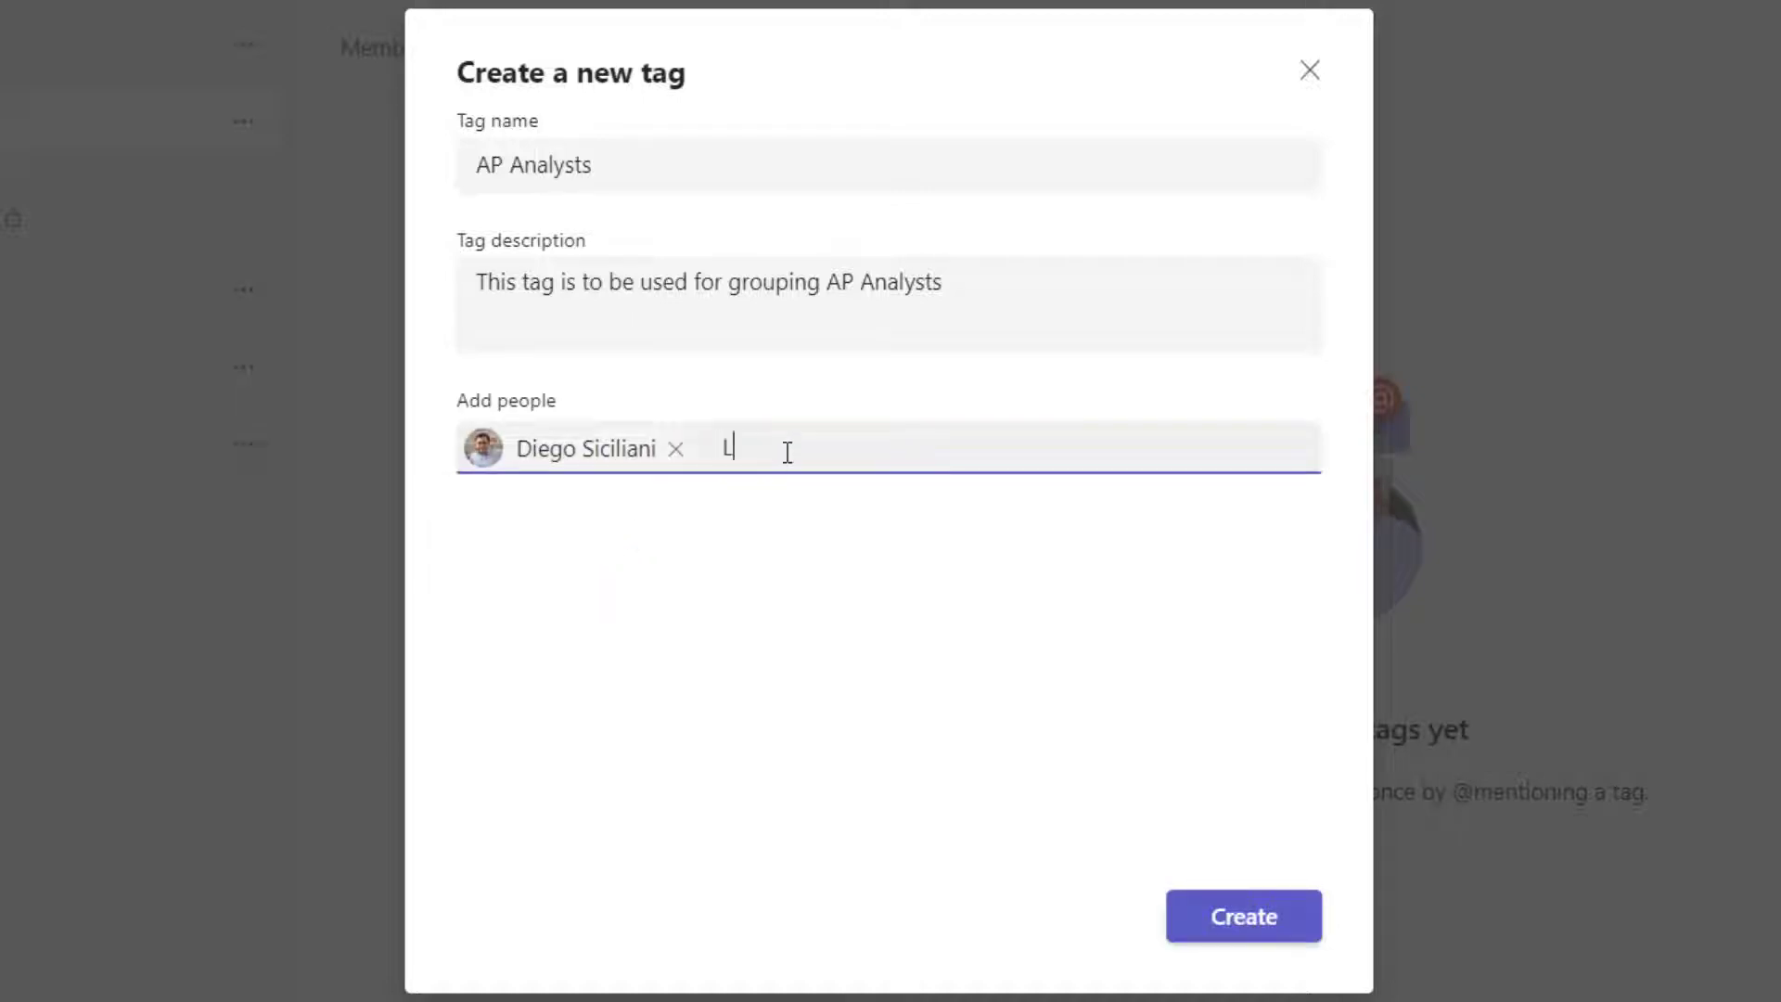
text(Luigi)
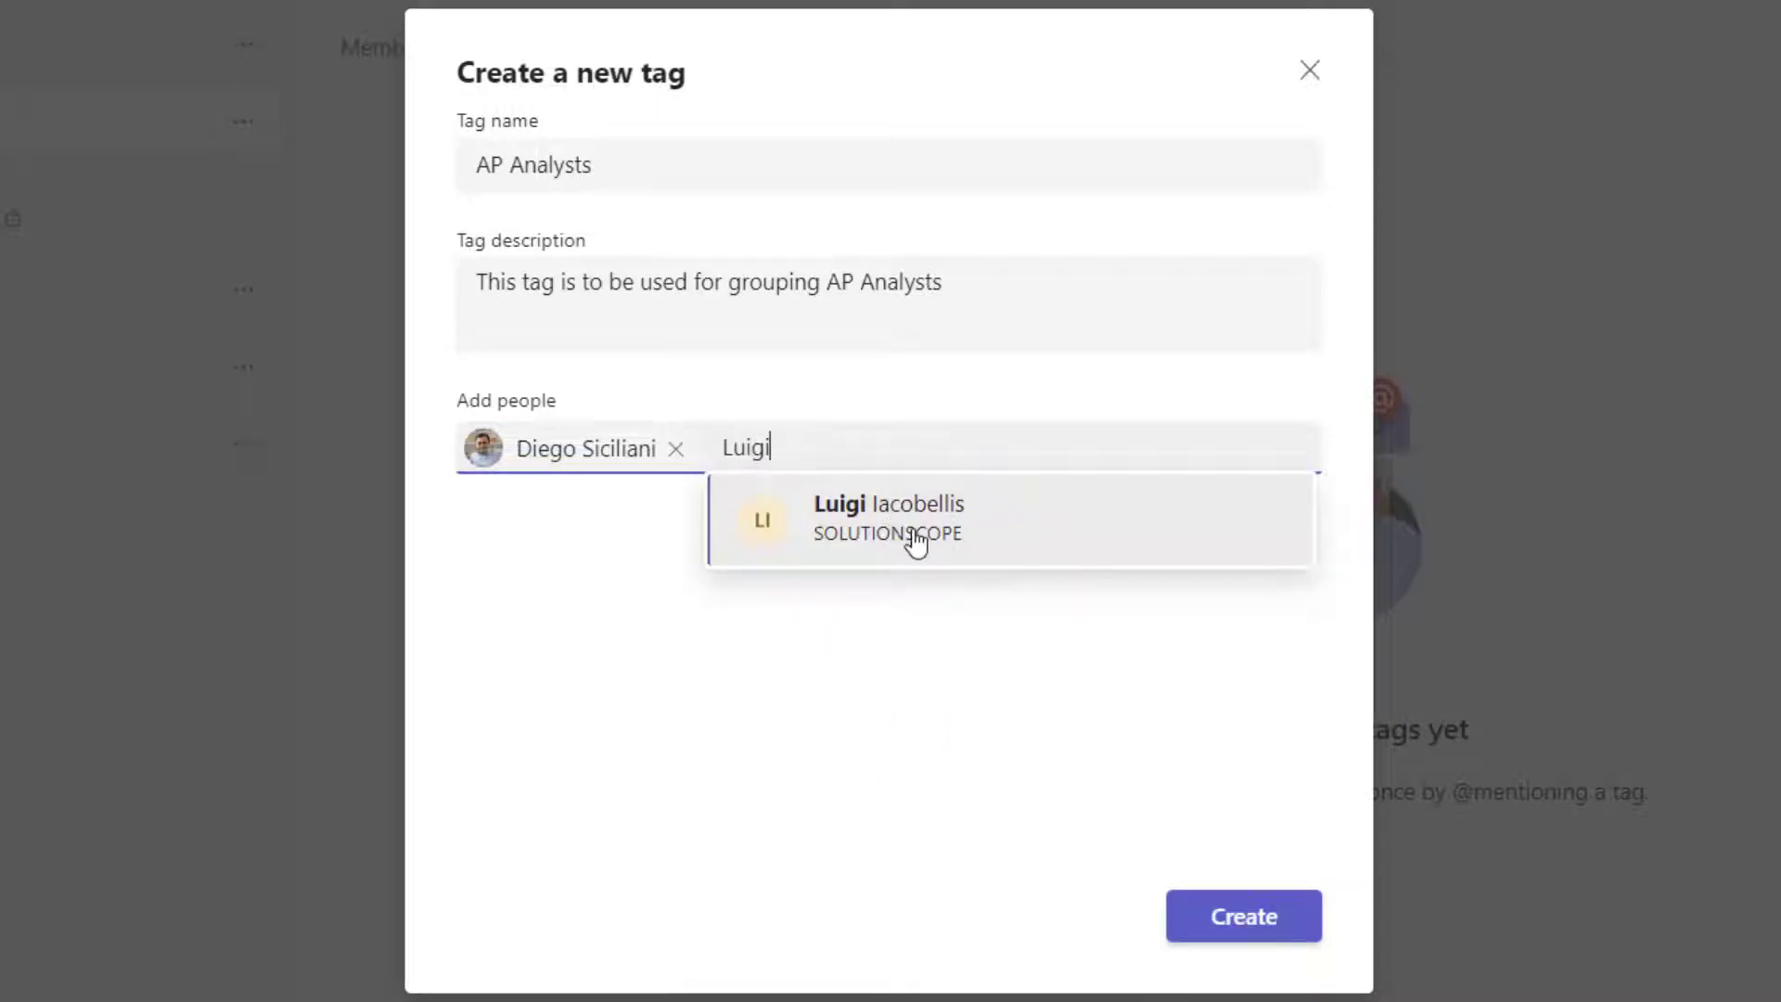
click(913, 536)
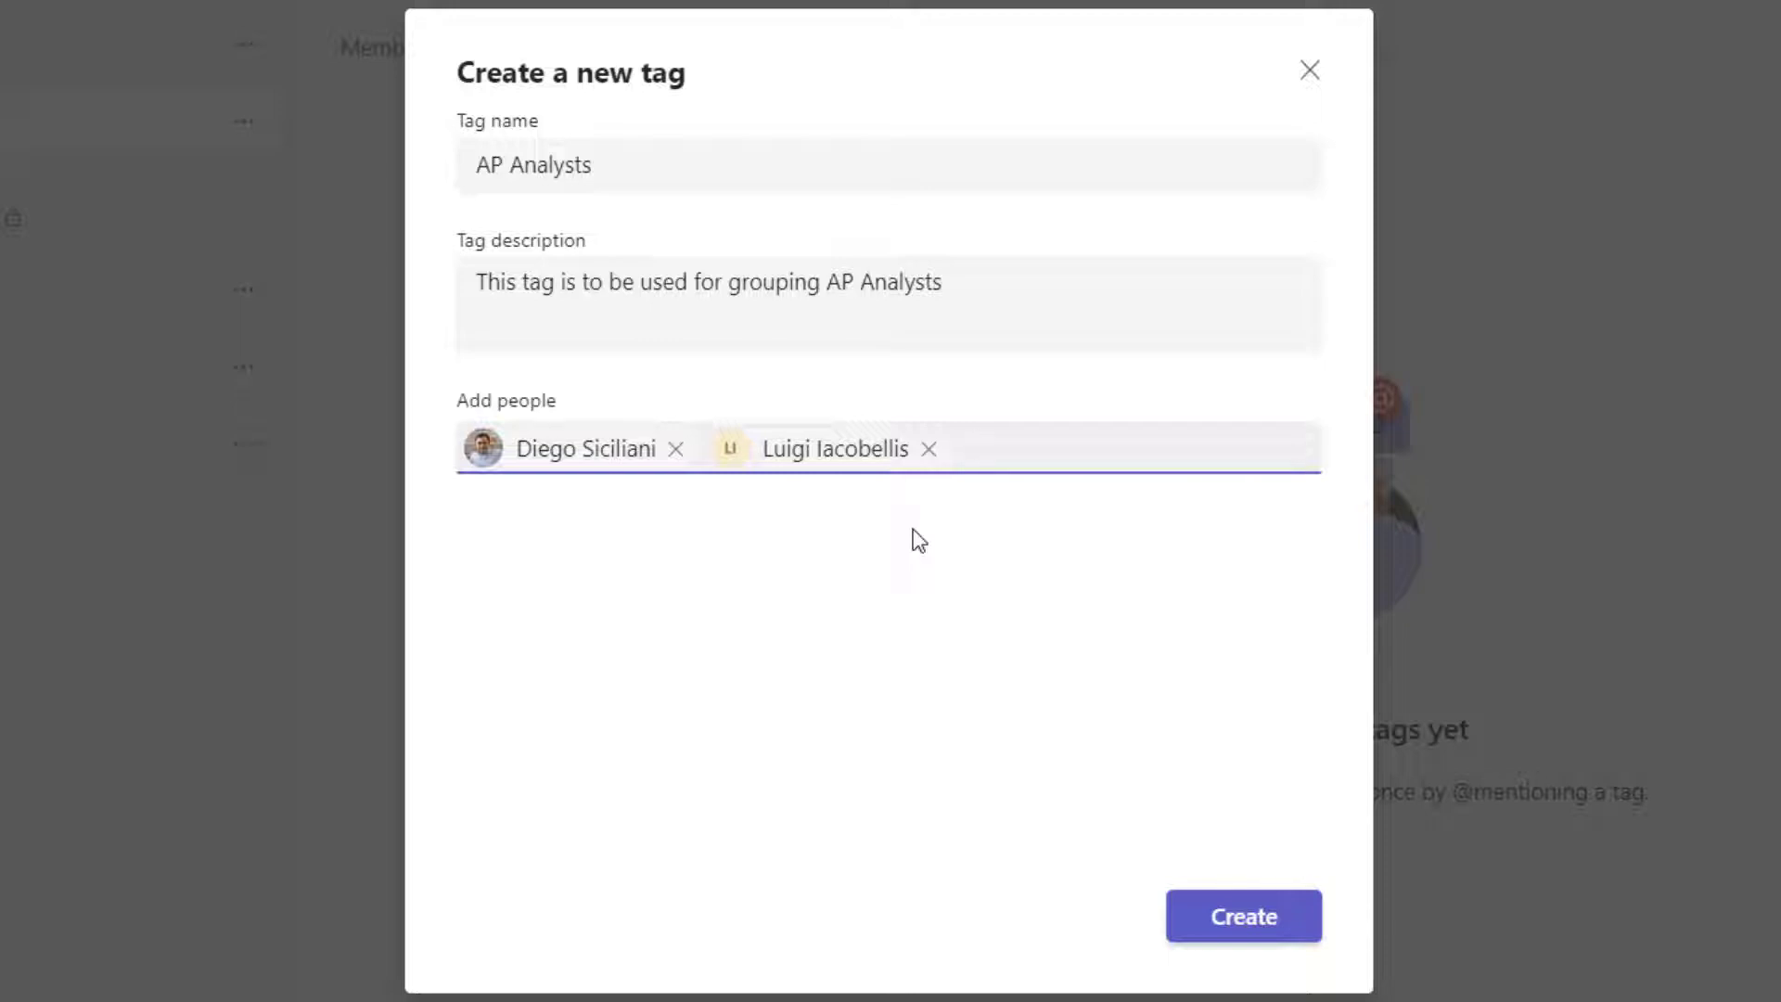
click(1230, 928)
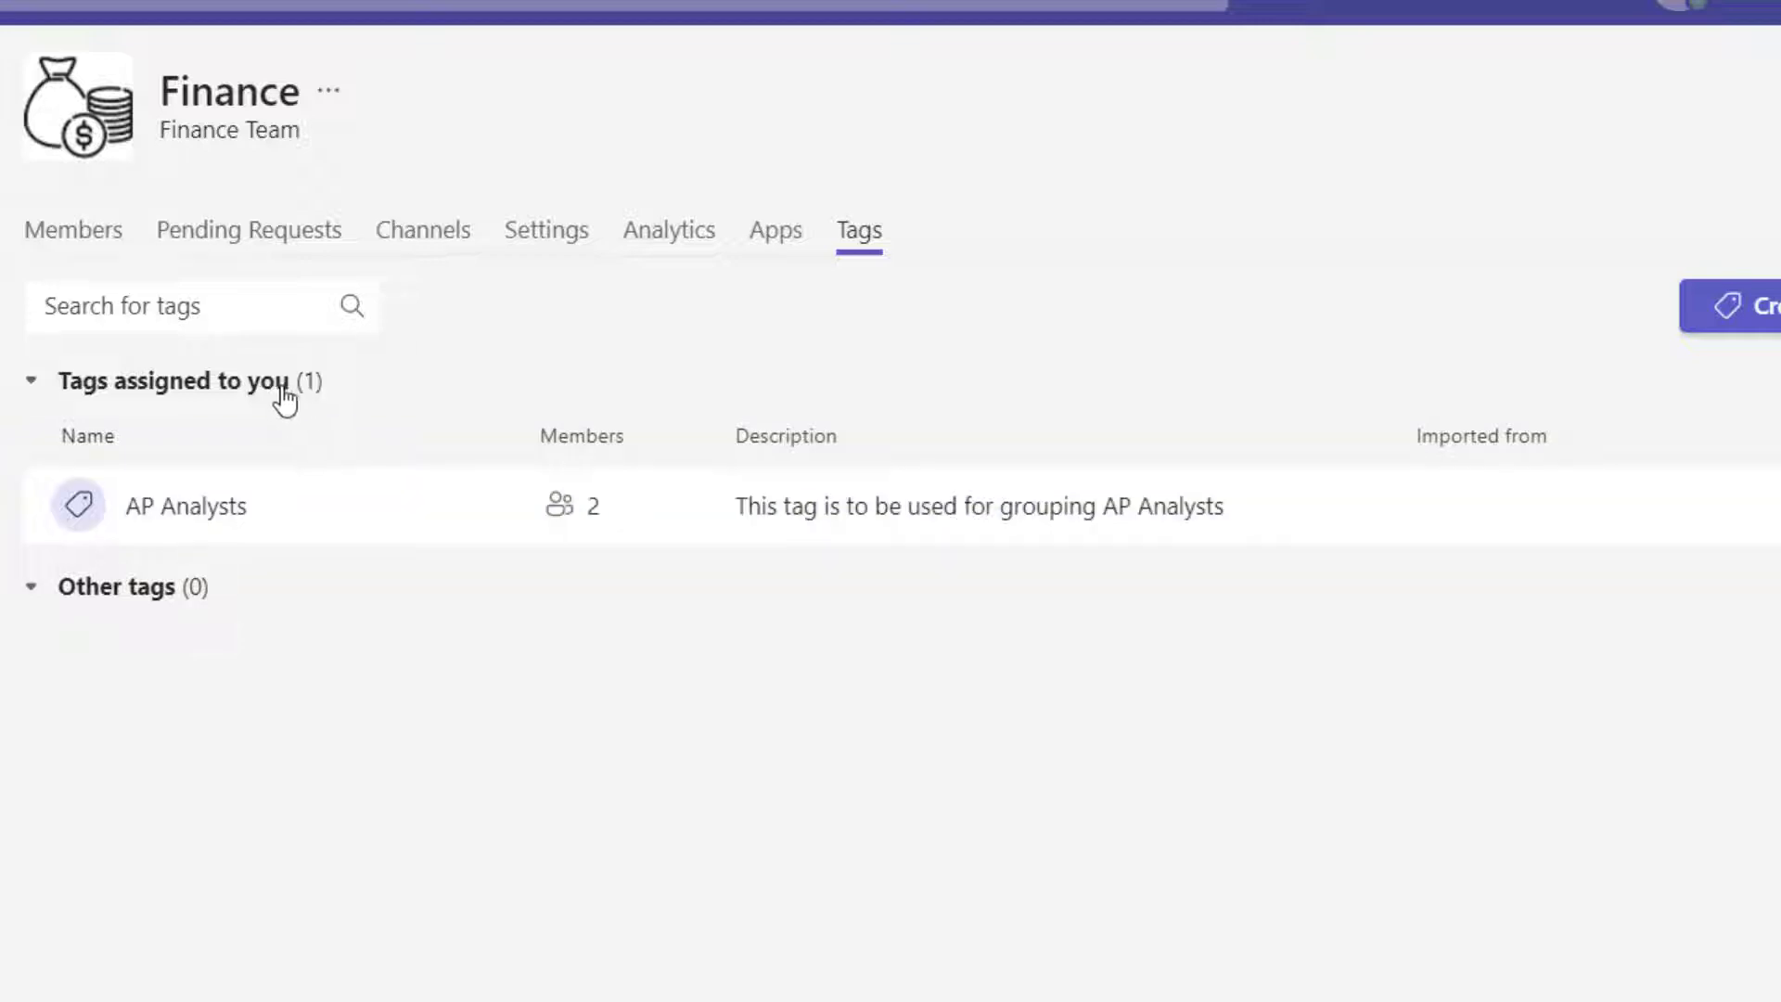
- Collapse the 'Tags assigned to you' list in the sidebar
click(34, 388)
- Expand the 'Tags assigned to you' list again
click(33, 388)
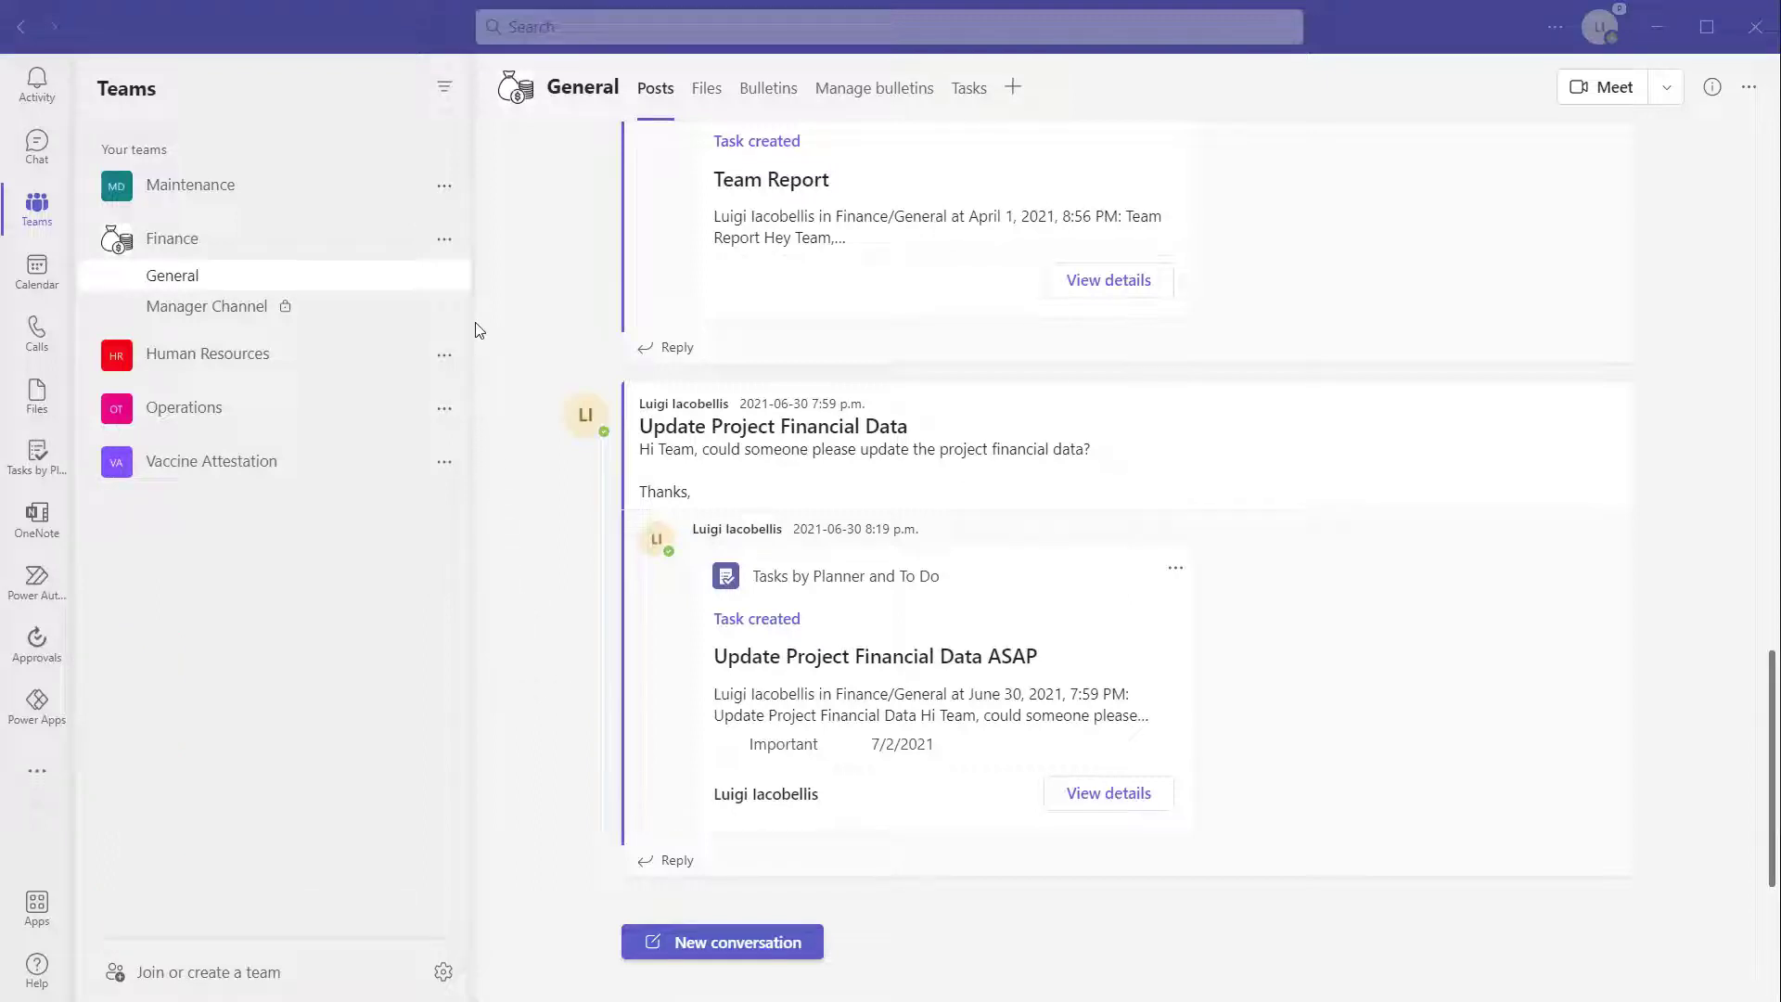
- Reopen the Finance team's tags via Manage tags, then via Manage team's Tags tab
click(449, 247)
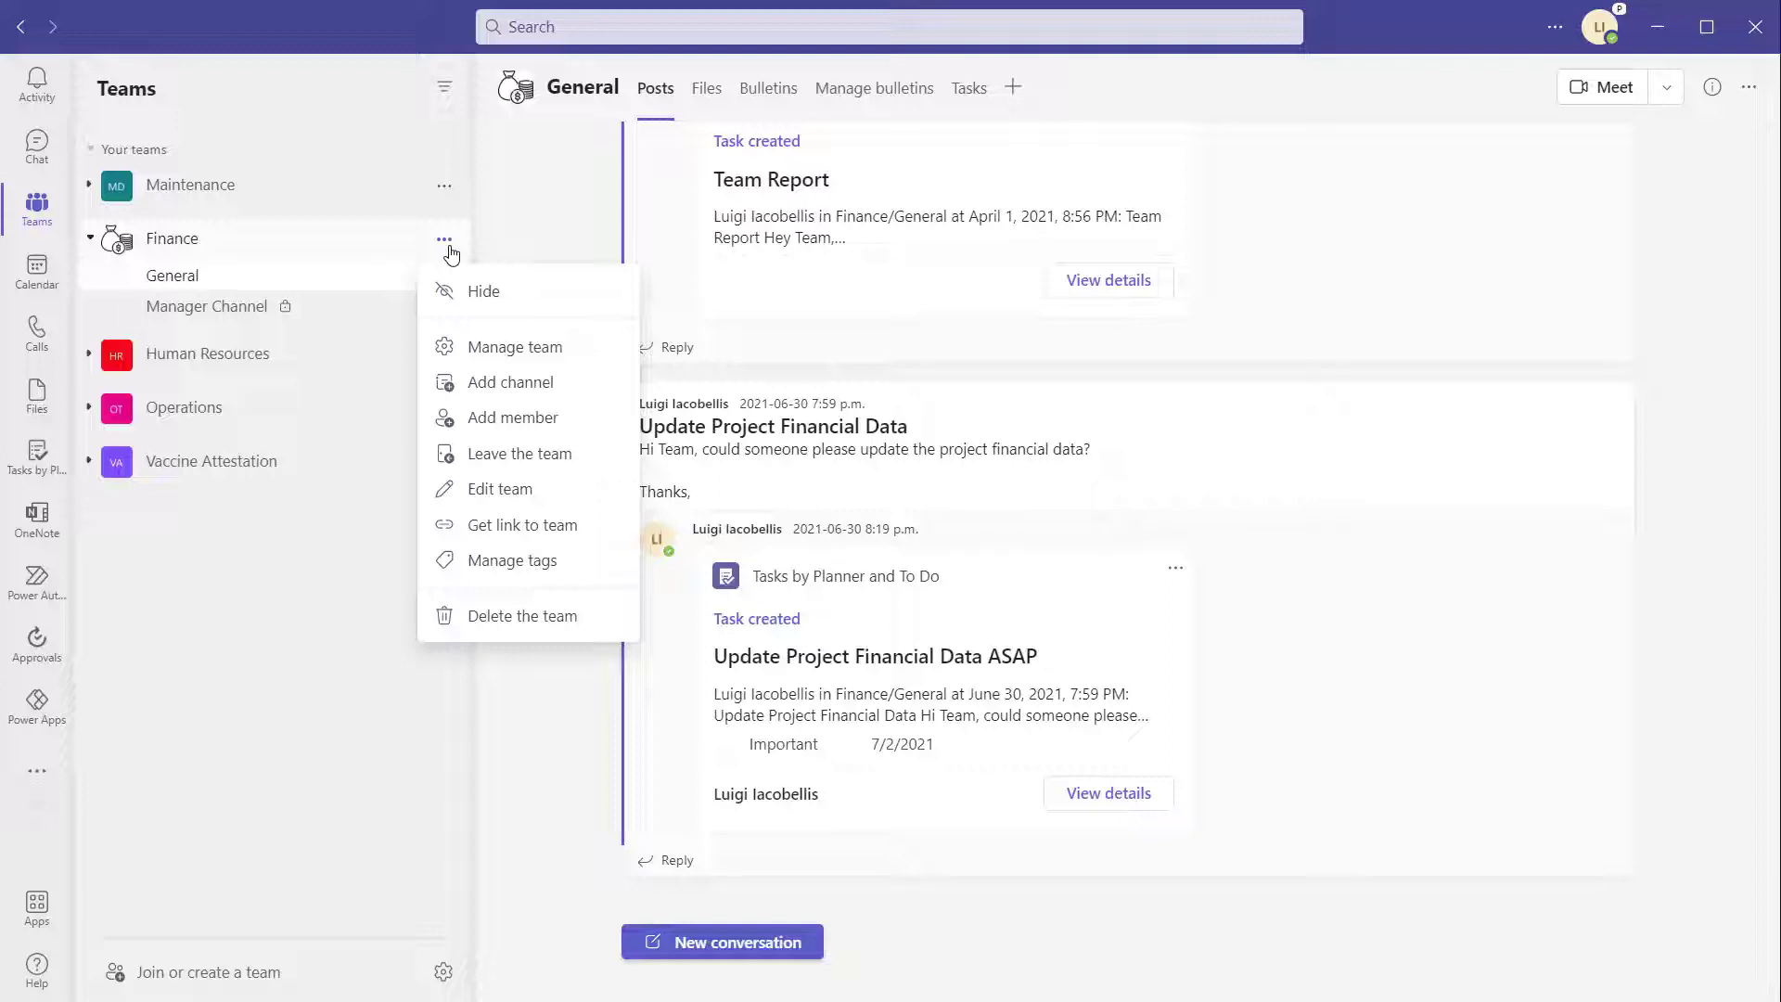
click(558, 570)
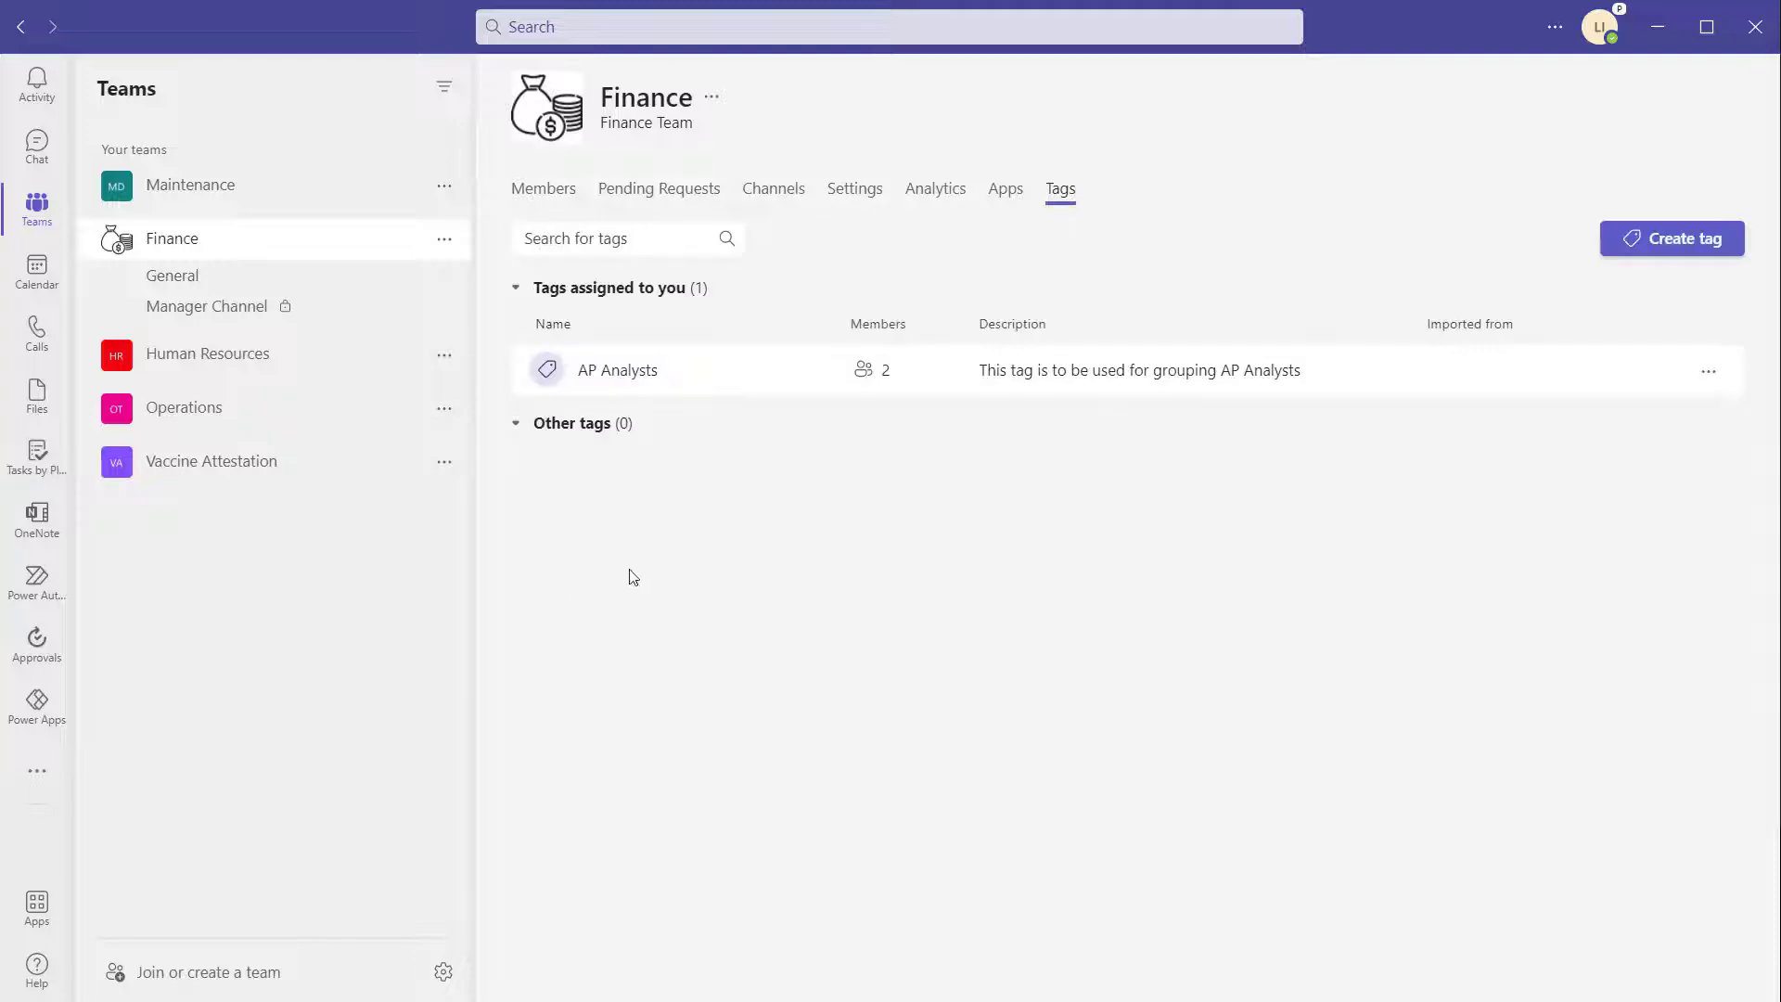
click(445, 243)
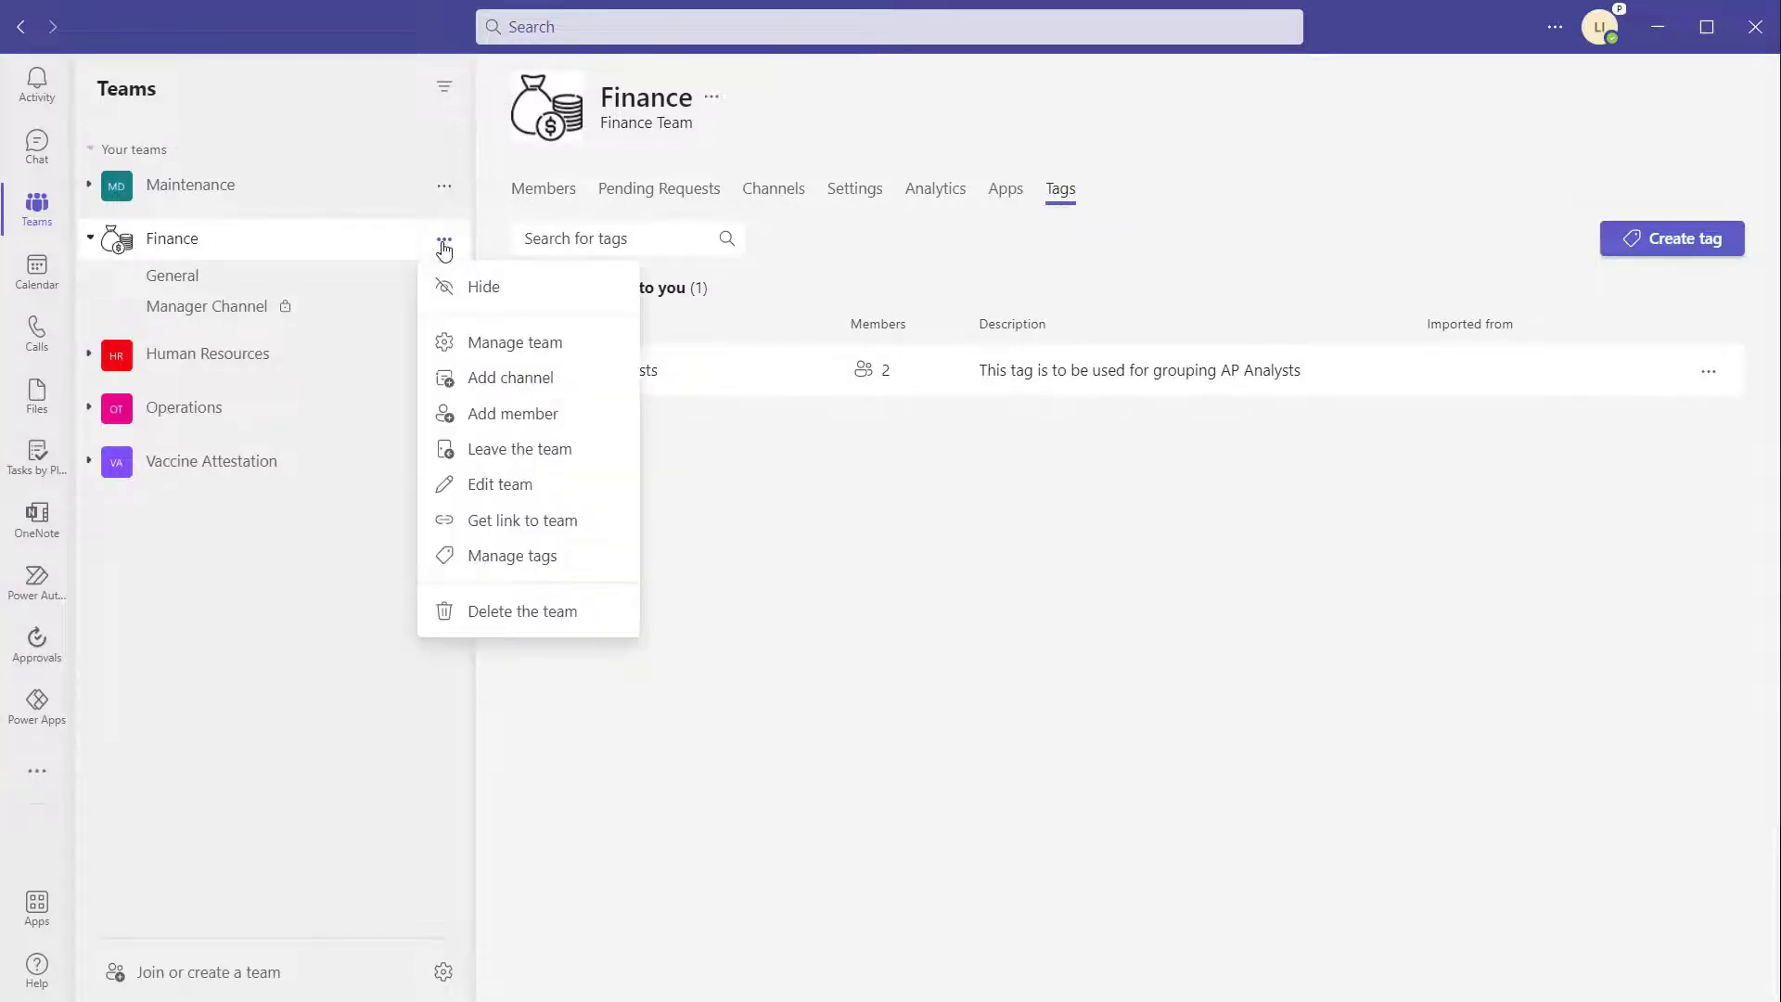
click(536, 345)
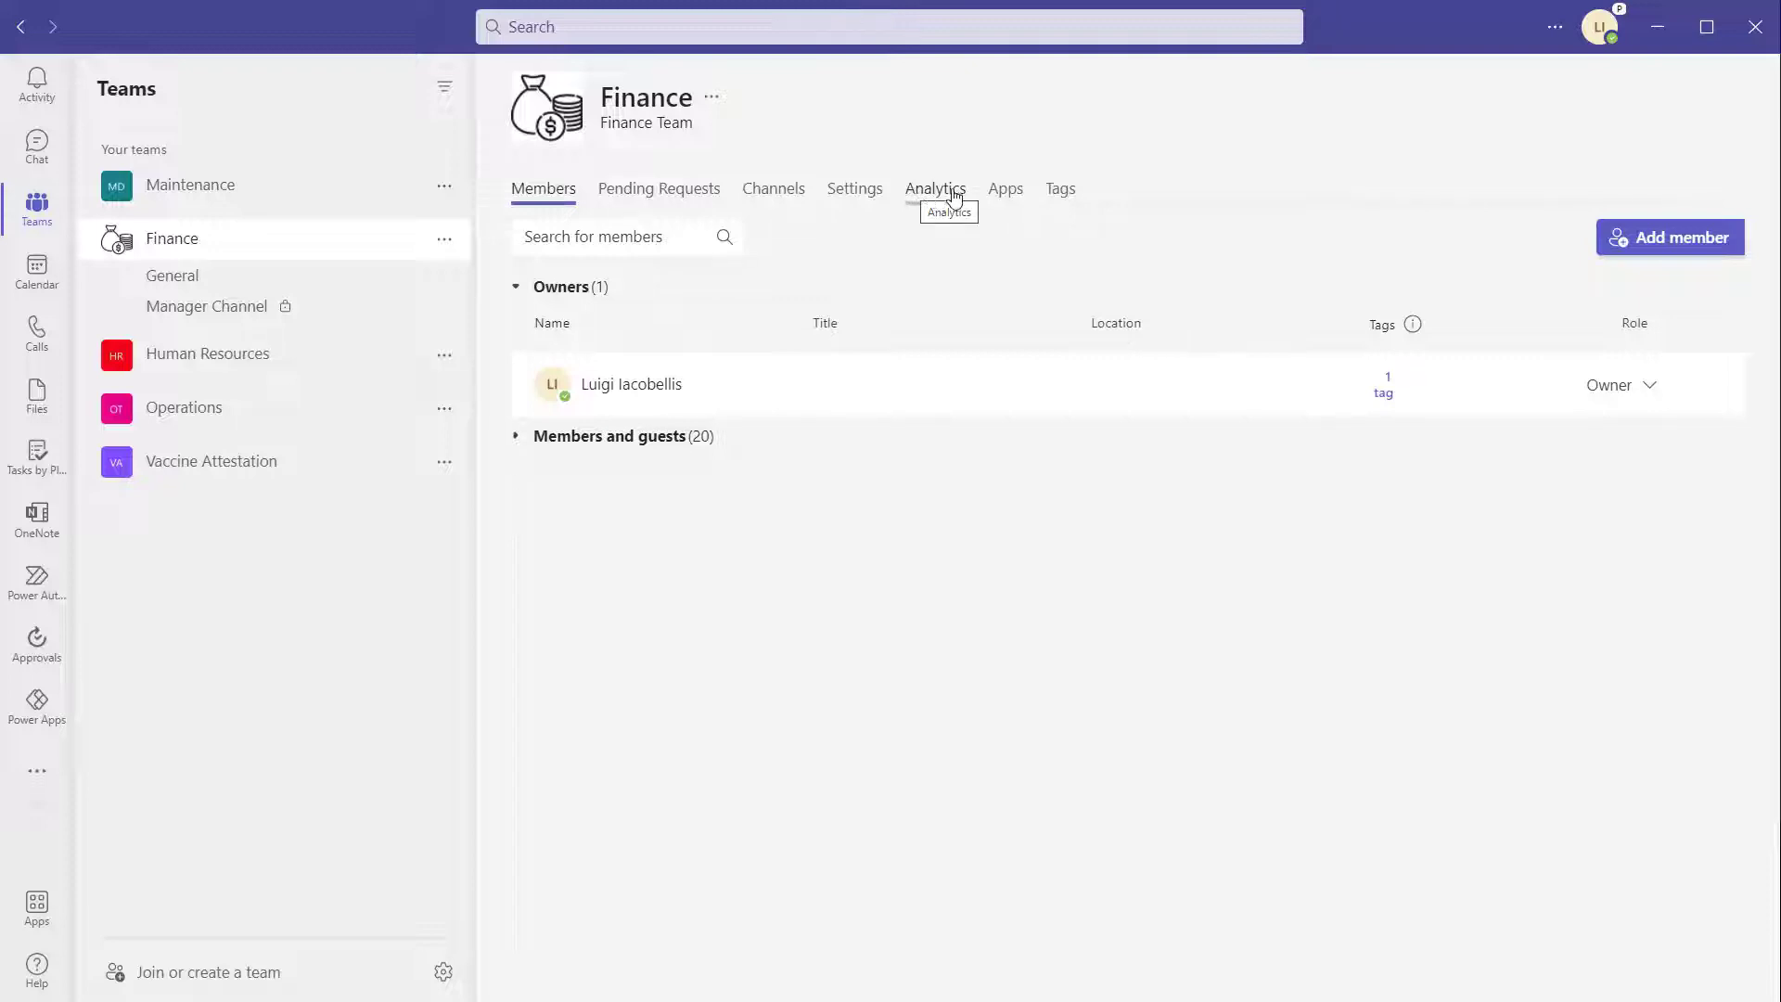
click(1062, 191)
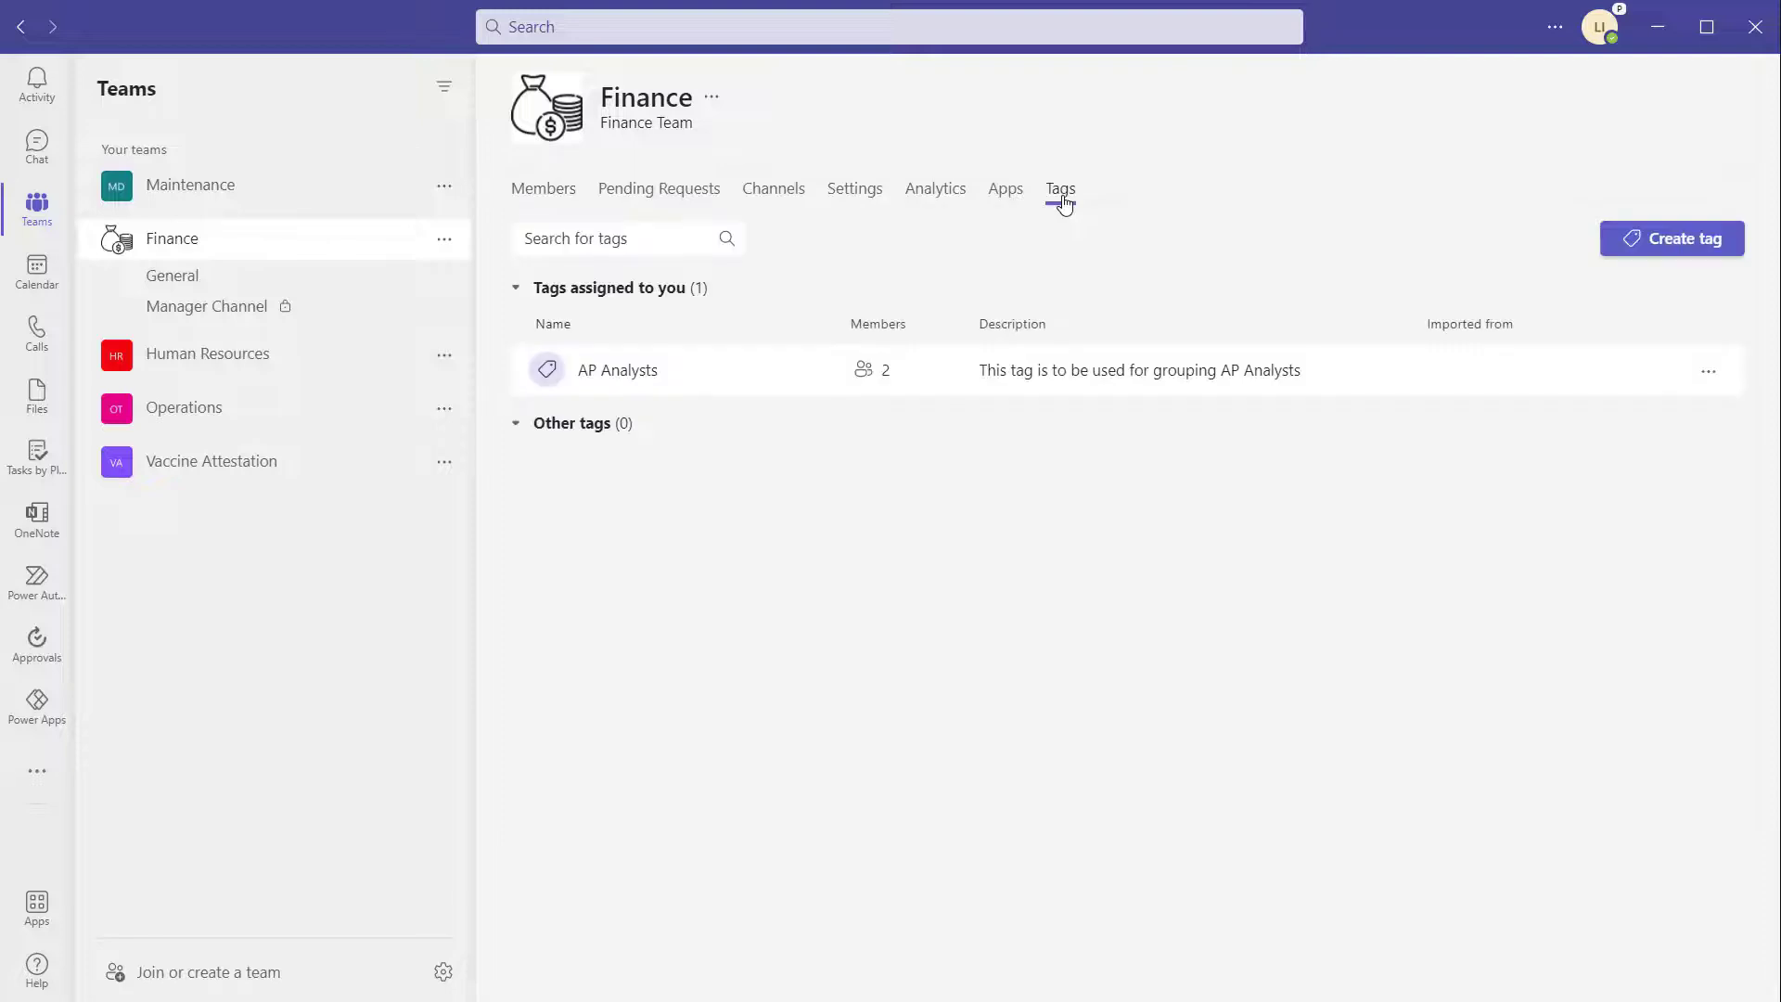
click(444, 239)
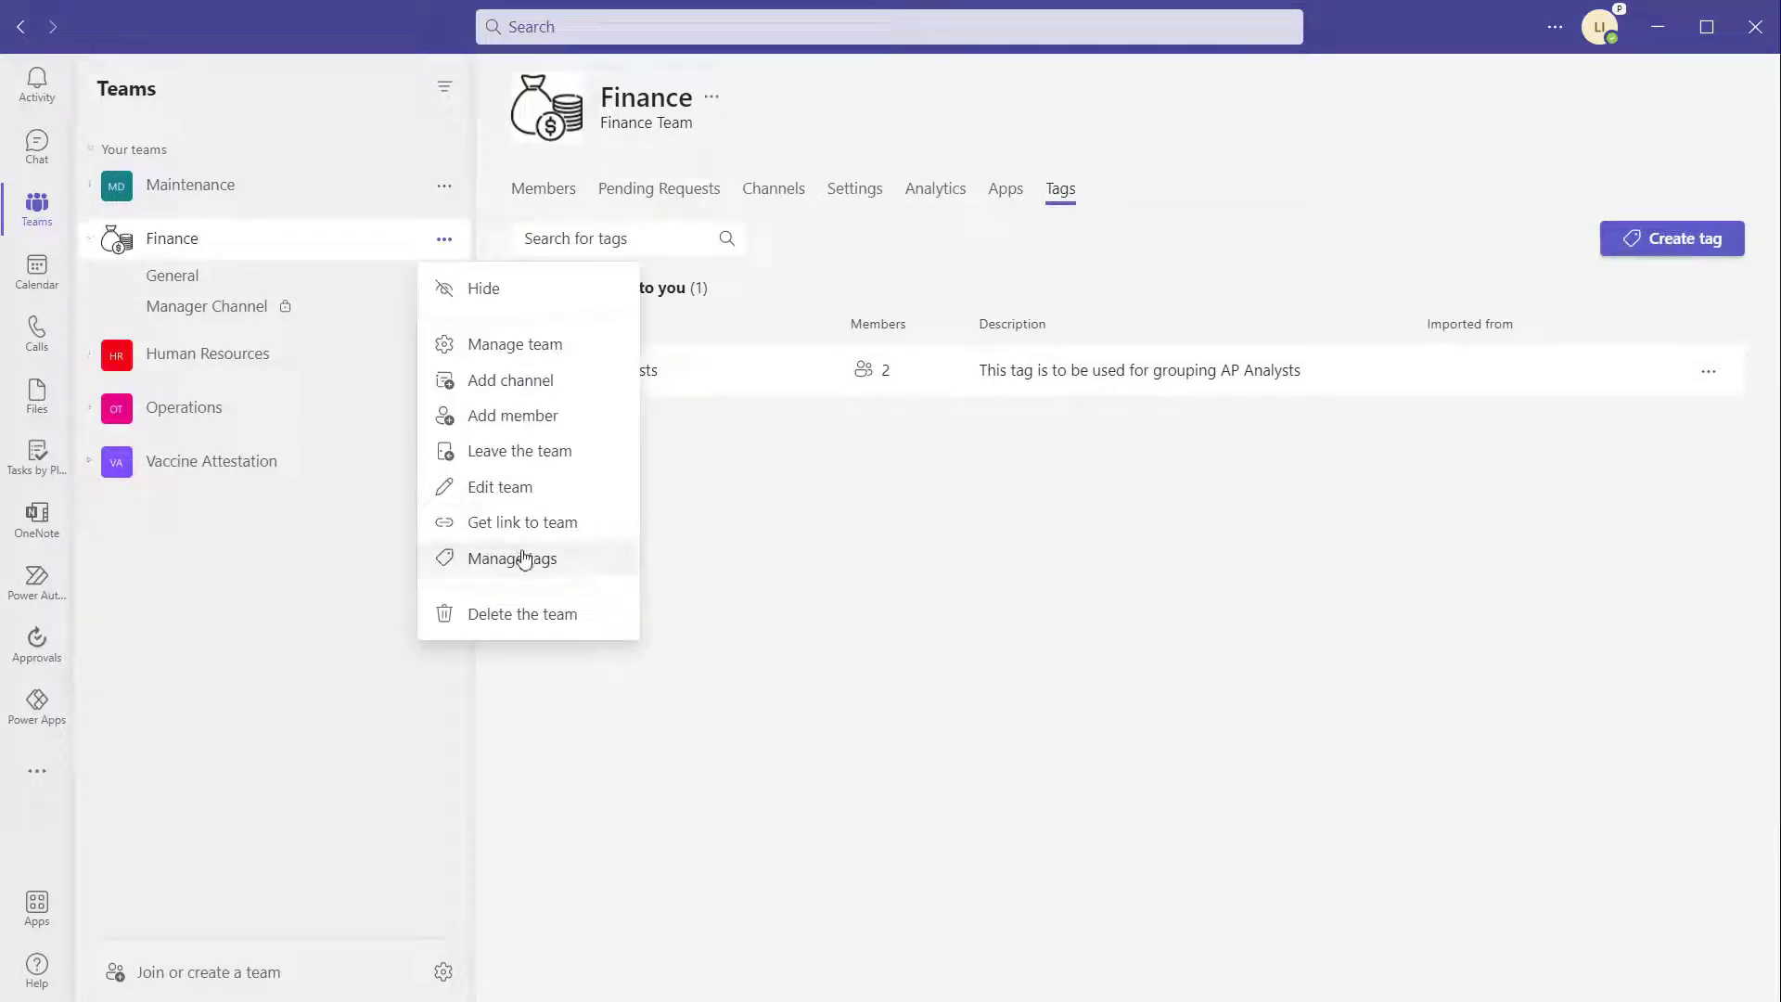